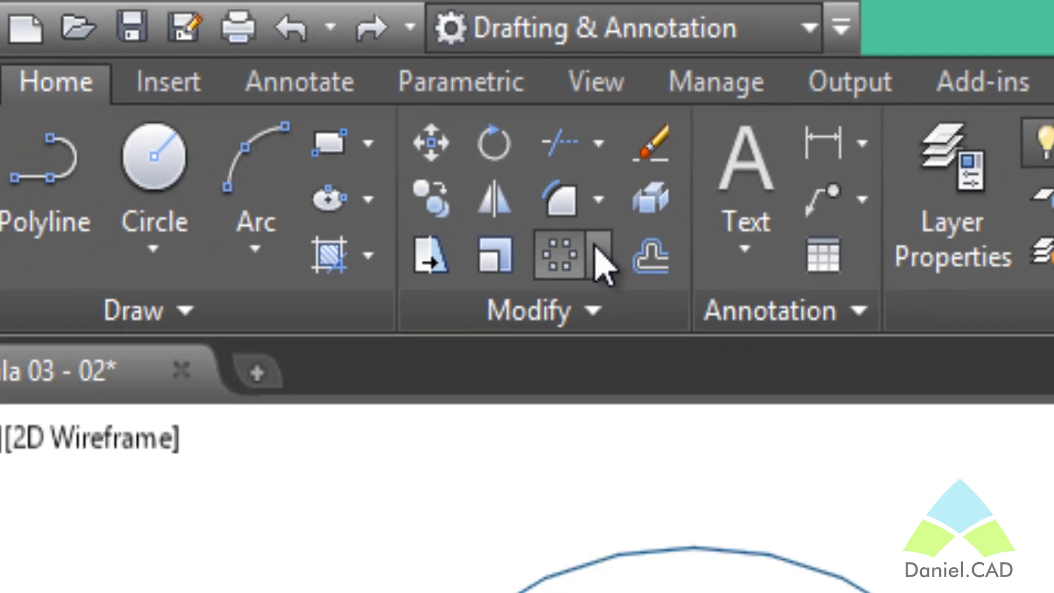
# Start the Polar Array command from the Modify panel's Array list.
pyautogui.click(566, 209)
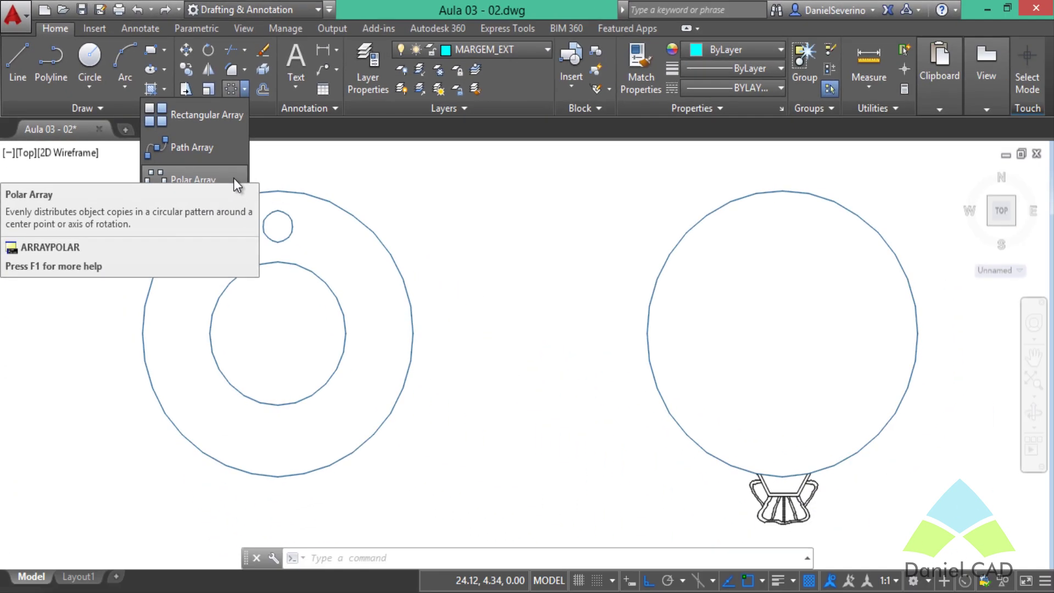
pyautogui.moveTo(194, 179)
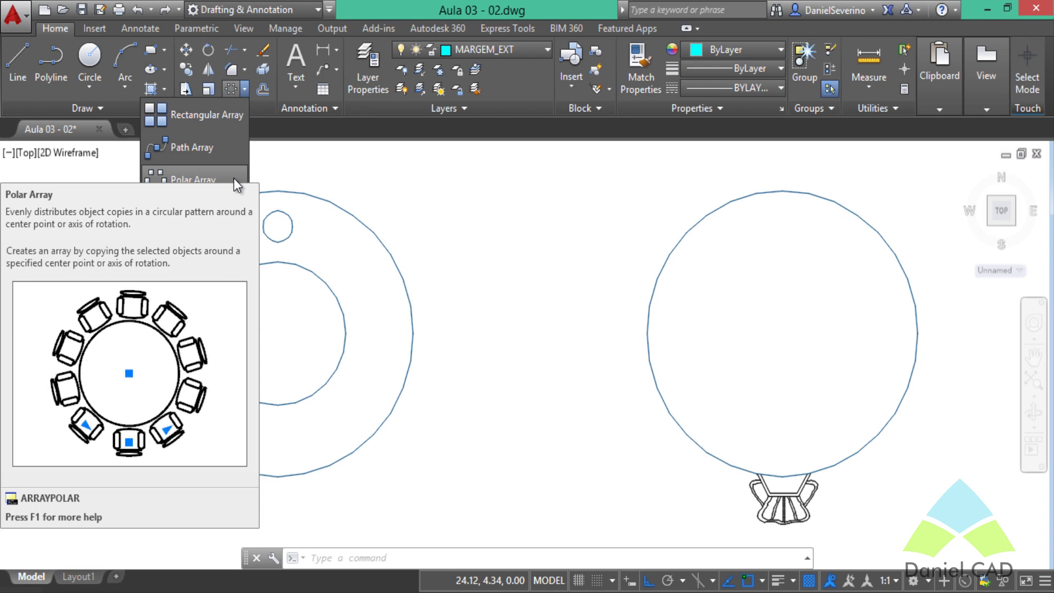
pyautogui.click(233, 178)
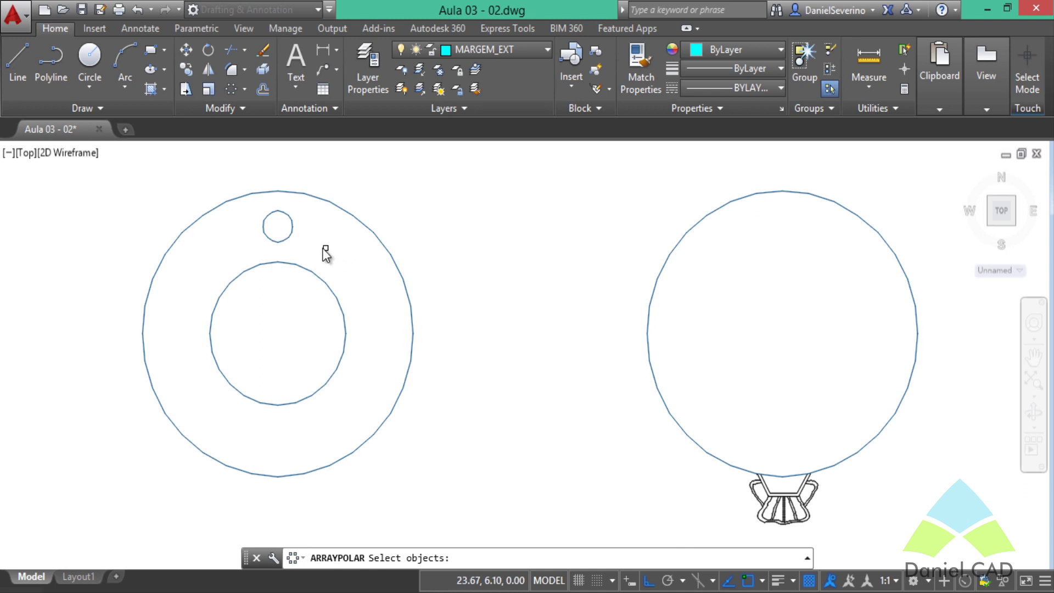
# Array the small hole around the ring's centre, giving six holes 60° apart.
pyautogui.click(291, 233)
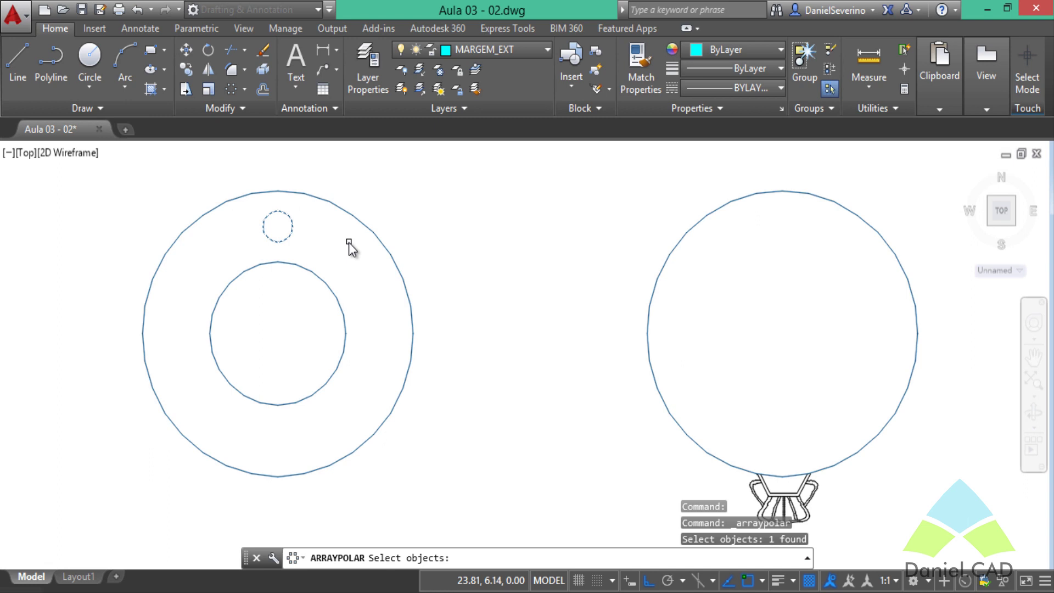
pyautogui.press('Return')
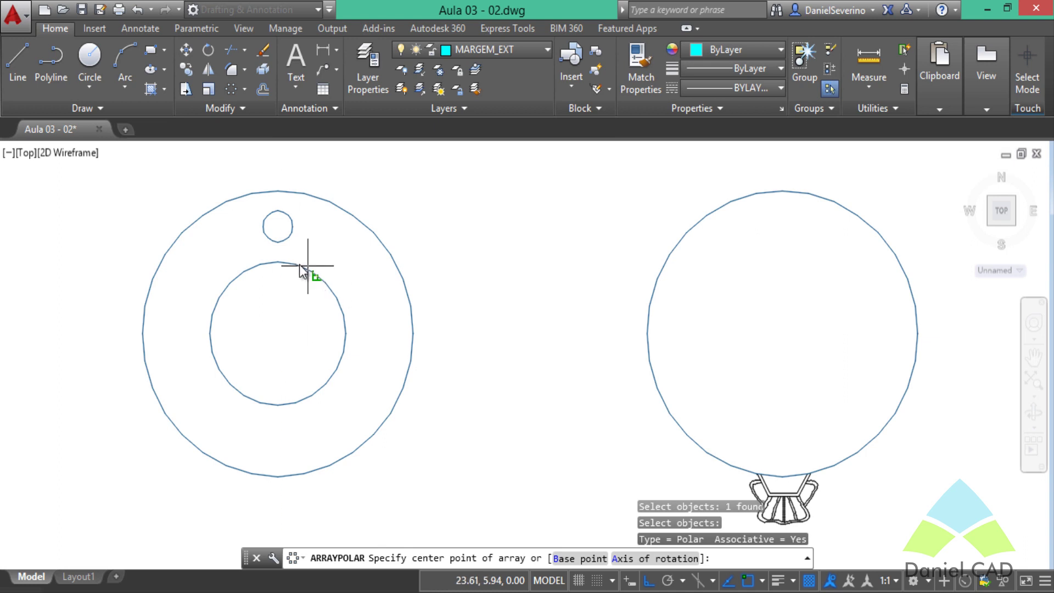
pyautogui.click(278, 333)
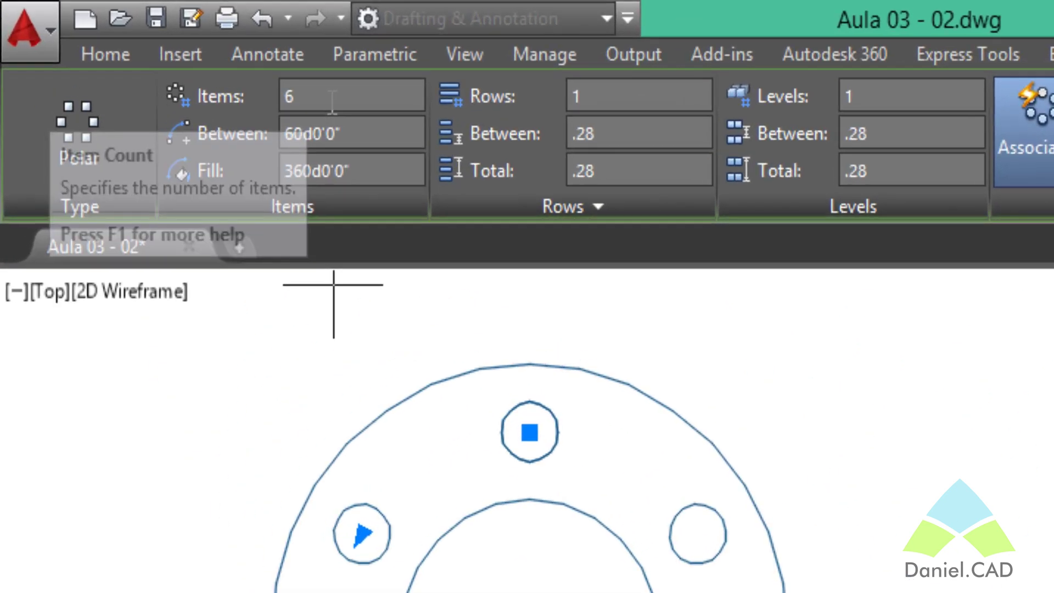
# Set the hole array's item count to 8, then try 10.
pyautogui.click(173, 51)
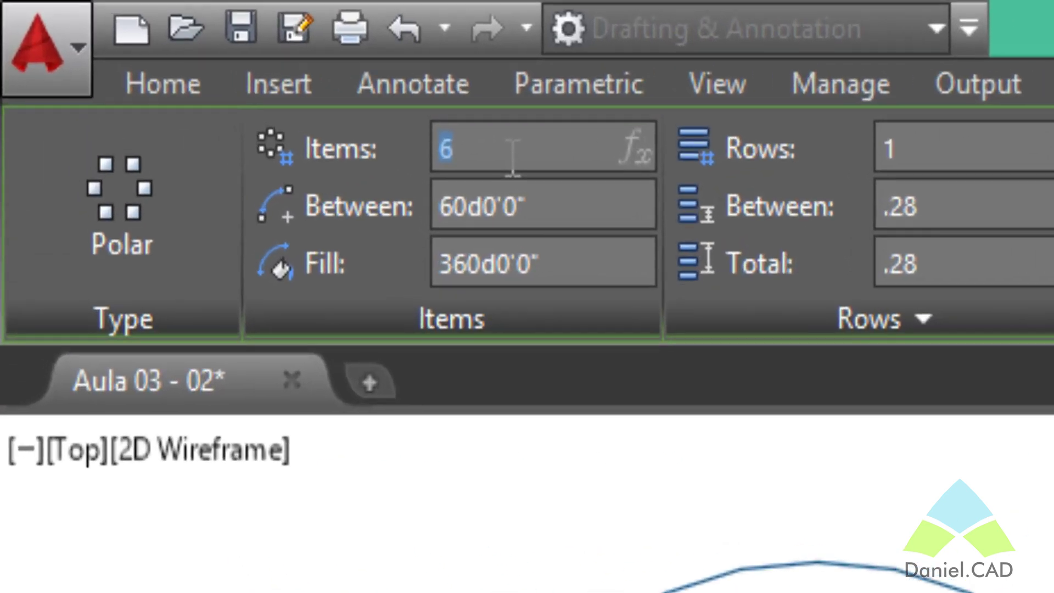
pyautogui.write('8')
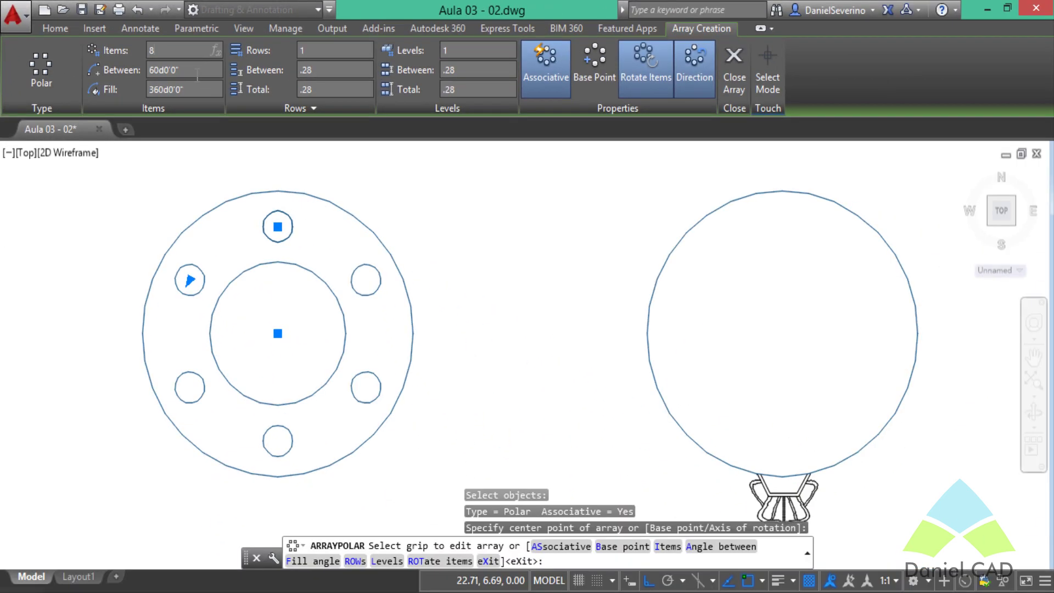
pyautogui.press('Return')
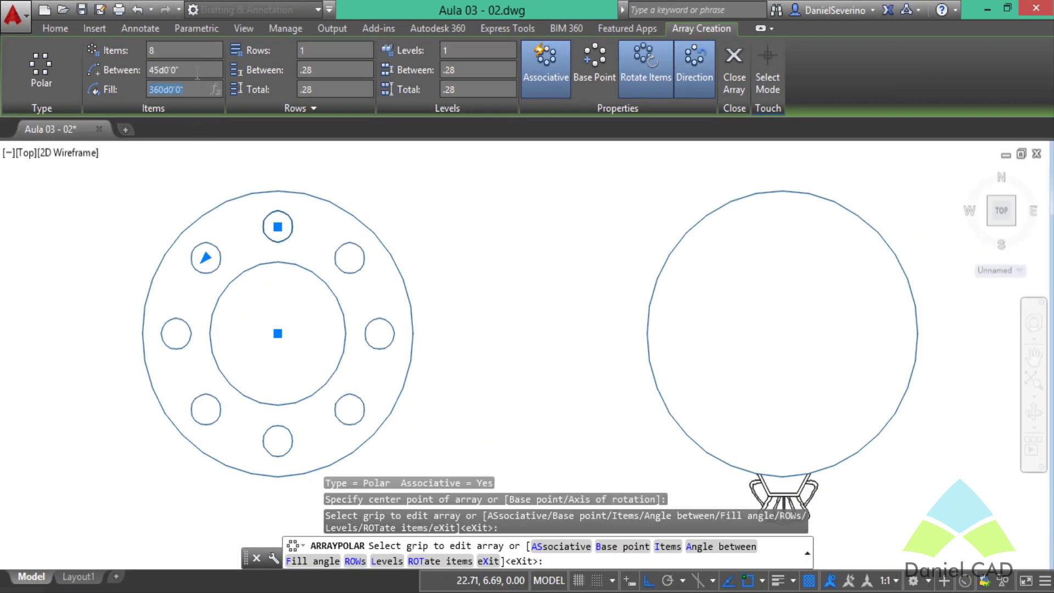
pyautogui.press('Tab')
pyautogui.click(184, 52)
pyautogui.write('0')
pyautogui.press('Return')
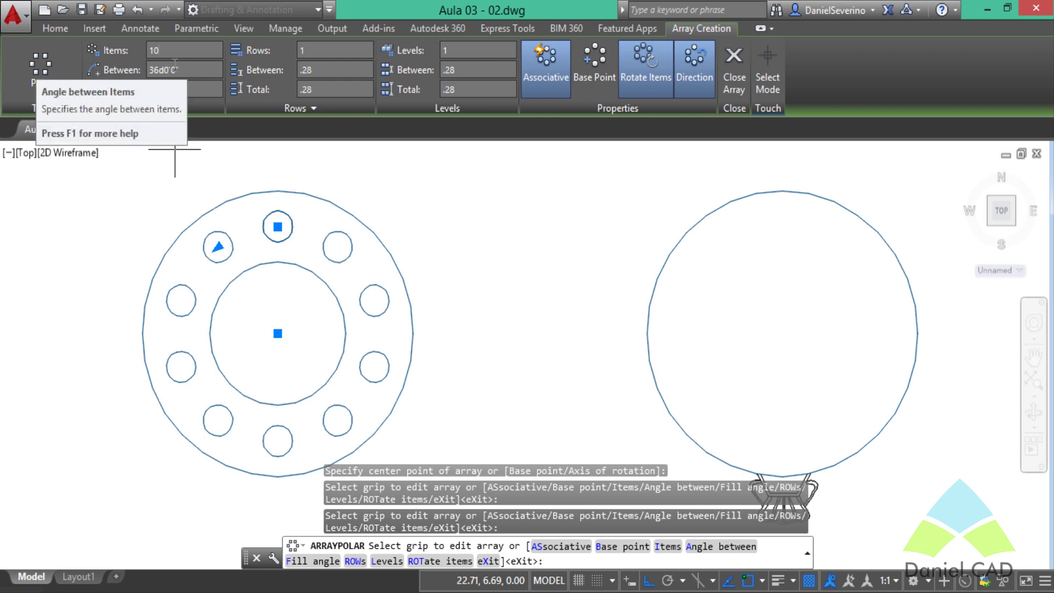
# Try 7 holes in the array, then go back to 8.
pyautogui.click(171, 50)
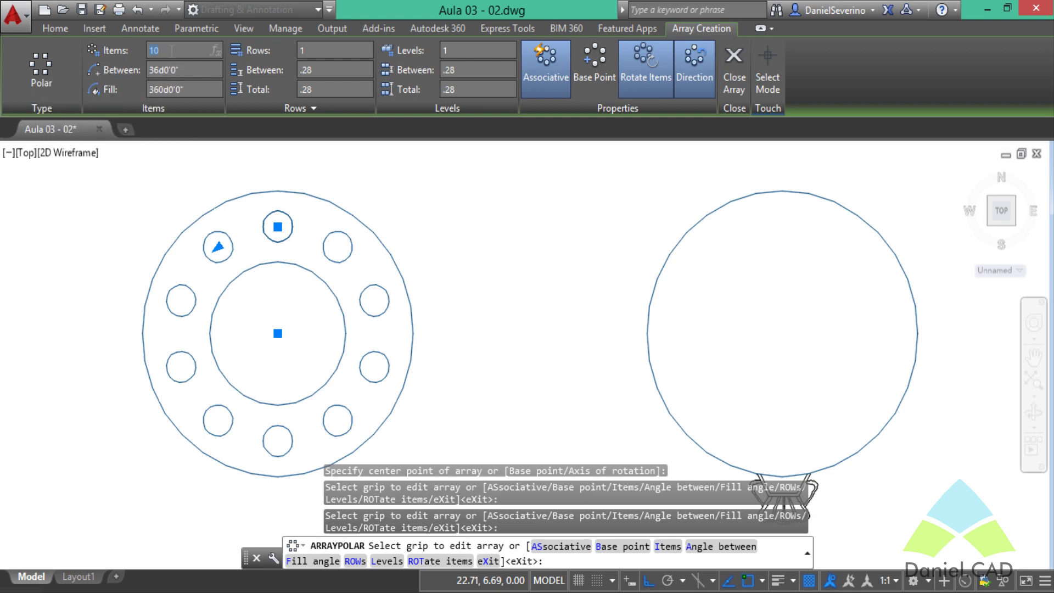
pyautogui.write('7')
pyautogui.press('Return')
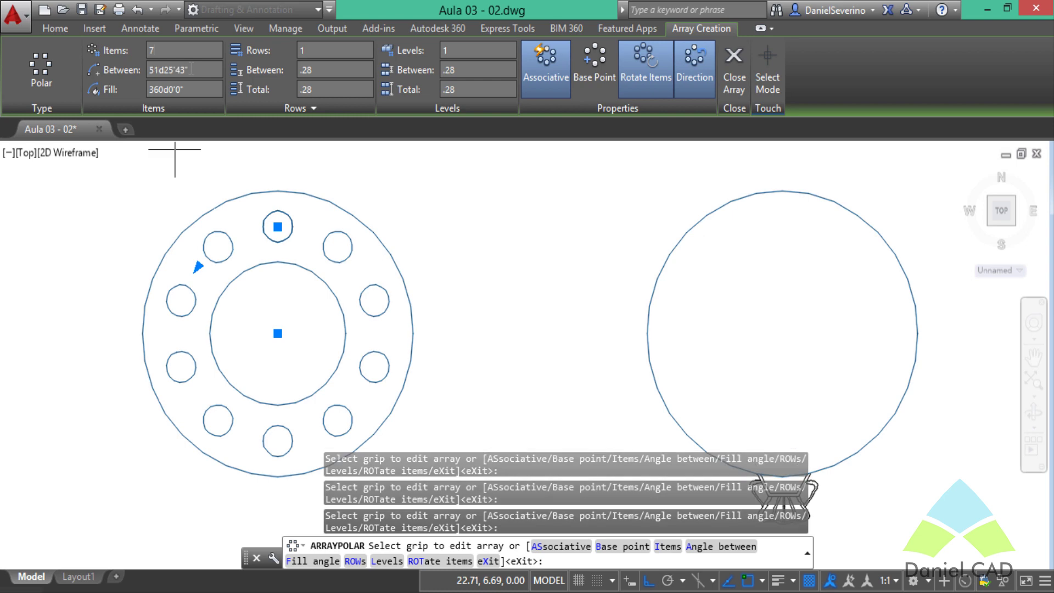
pyautogui.click(196, 89)
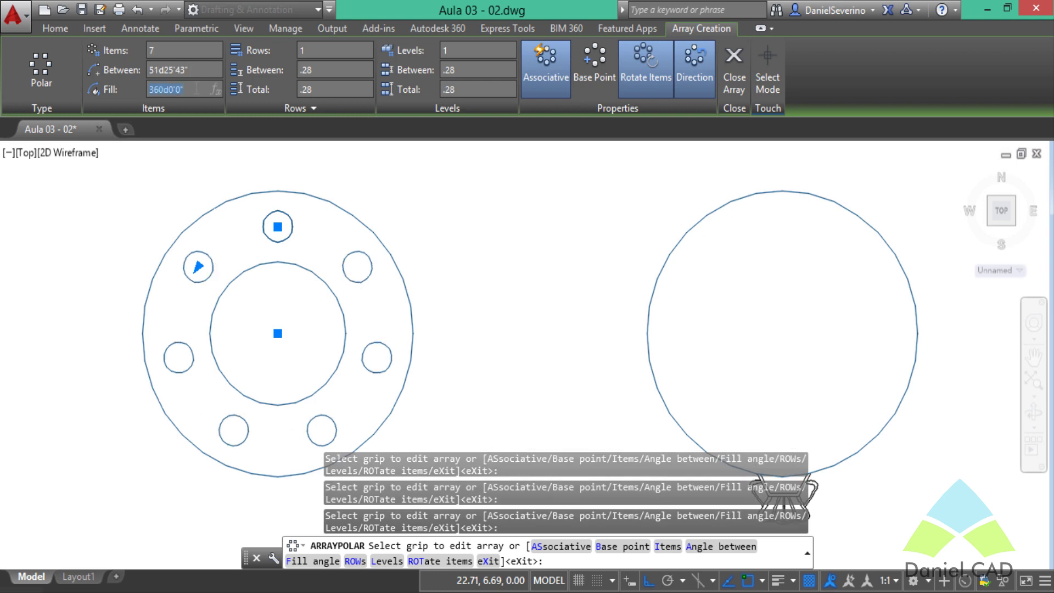
pyautogui.click(173, 53)
pyautogui.write('8')
pyautogui.press('Return')
pyautogui.click(184, 69)
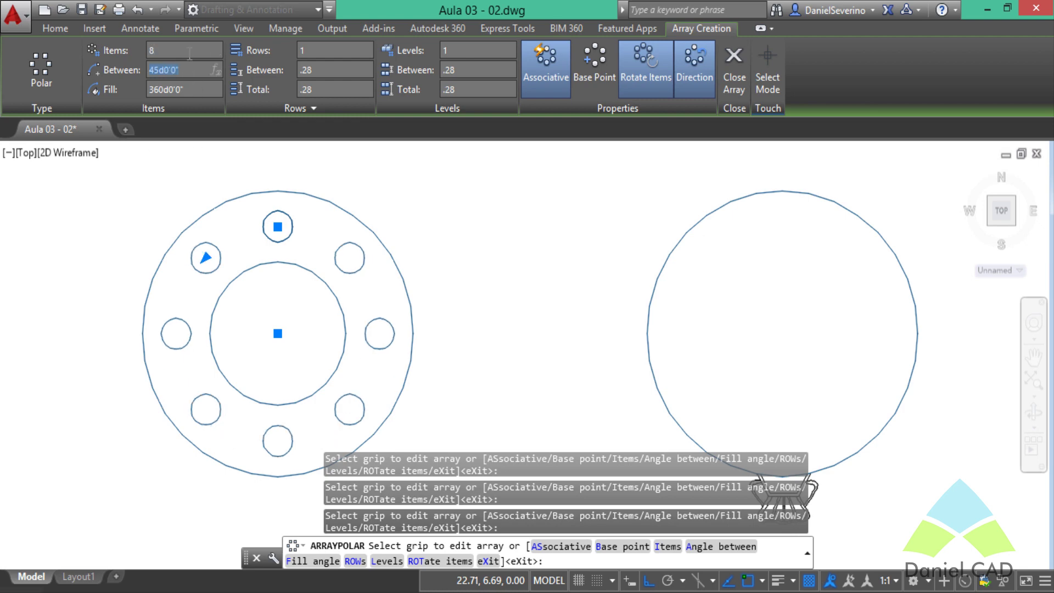
# Try 16 holes, then settle on eight holes 45° apart.
pyautogui.click(182, 42)
pyautogui.write('6')
pyautogui.press('Return')
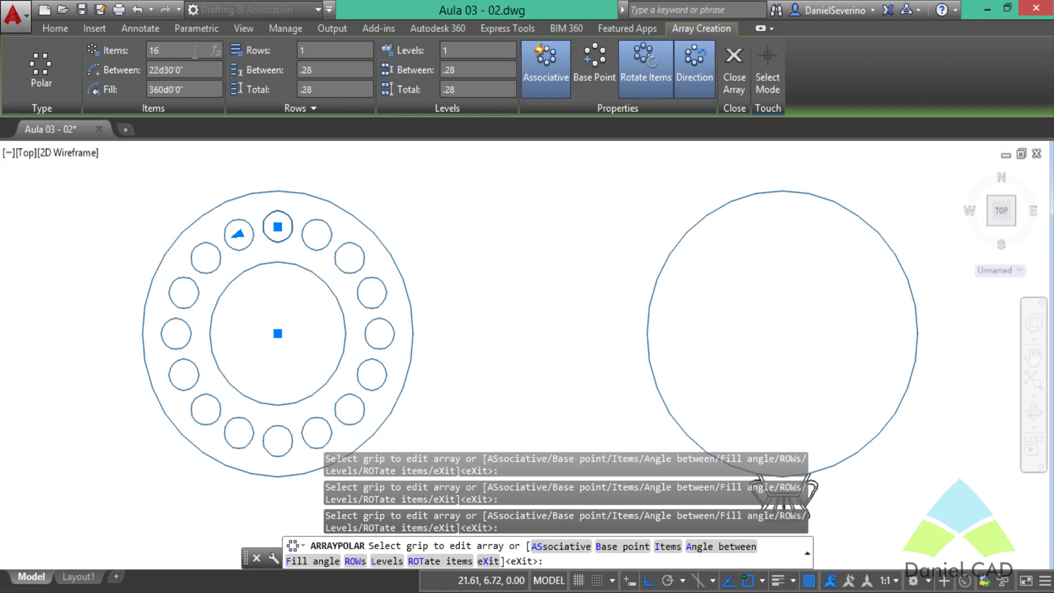
pyautogui.write('8')
pyautogui.press('Return')
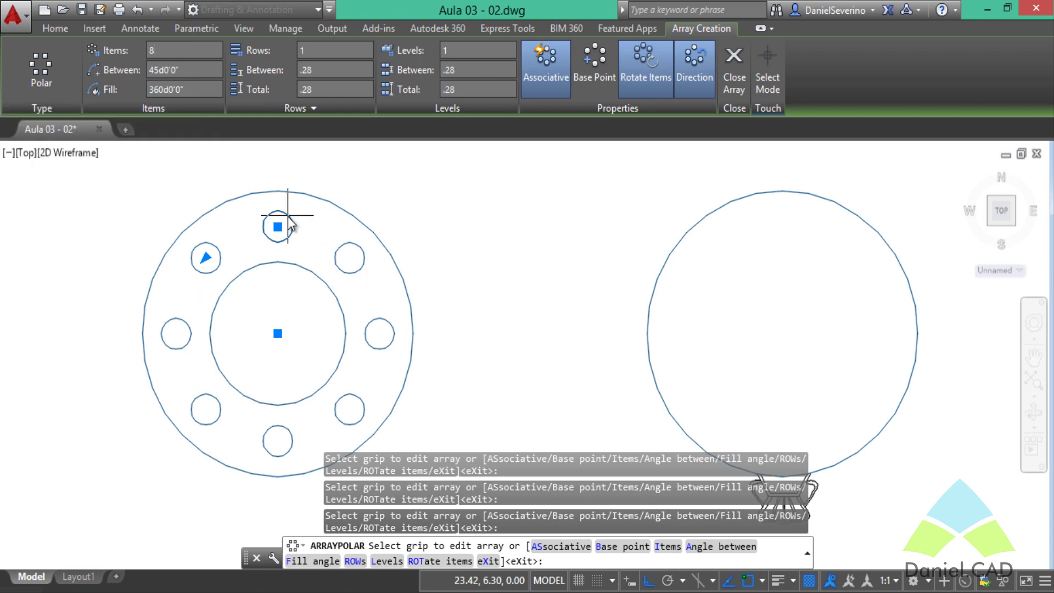
# Try fill angles of 180°, 90°, then 180° again for the eight holes.
pyautogui.click(195, 89)
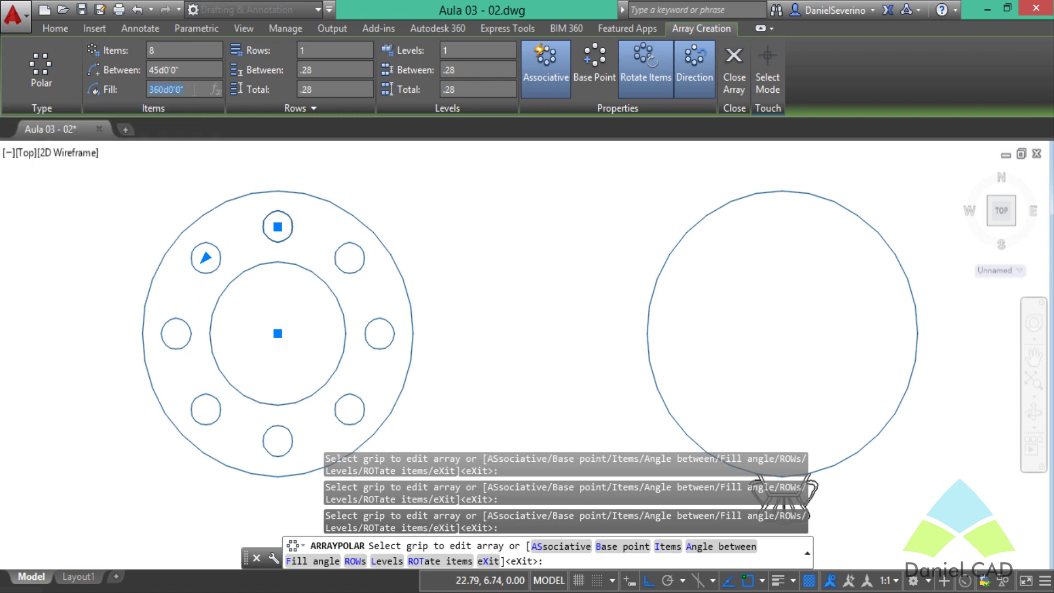
pyautogui.write('1')
pyautogui.write('80')
pyautogui.press('Return')
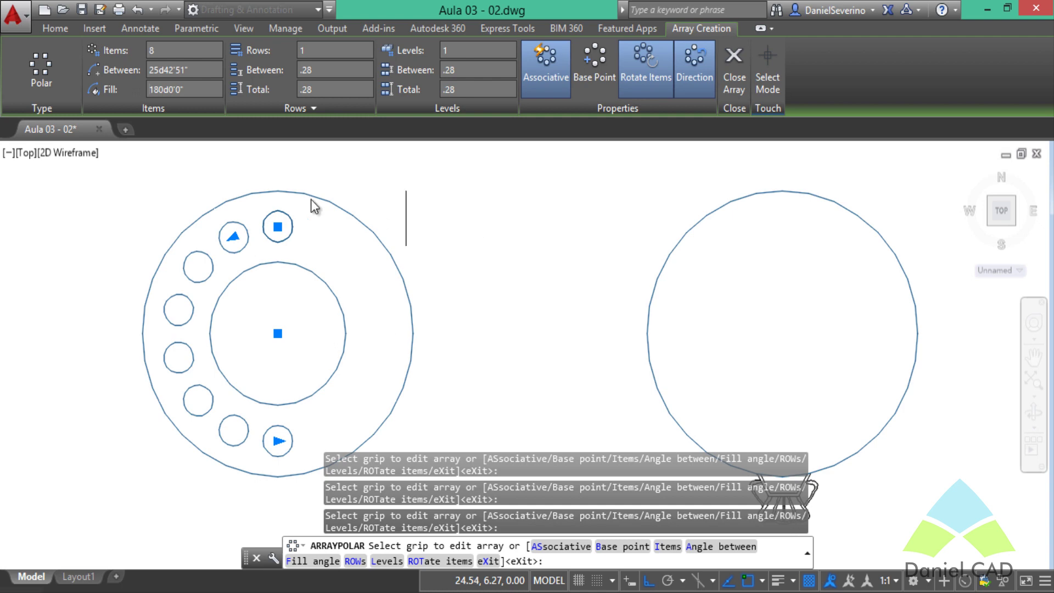
pyautogui.click(194, 91)
pyautogui.write('90')
pyautogui.press('Return')
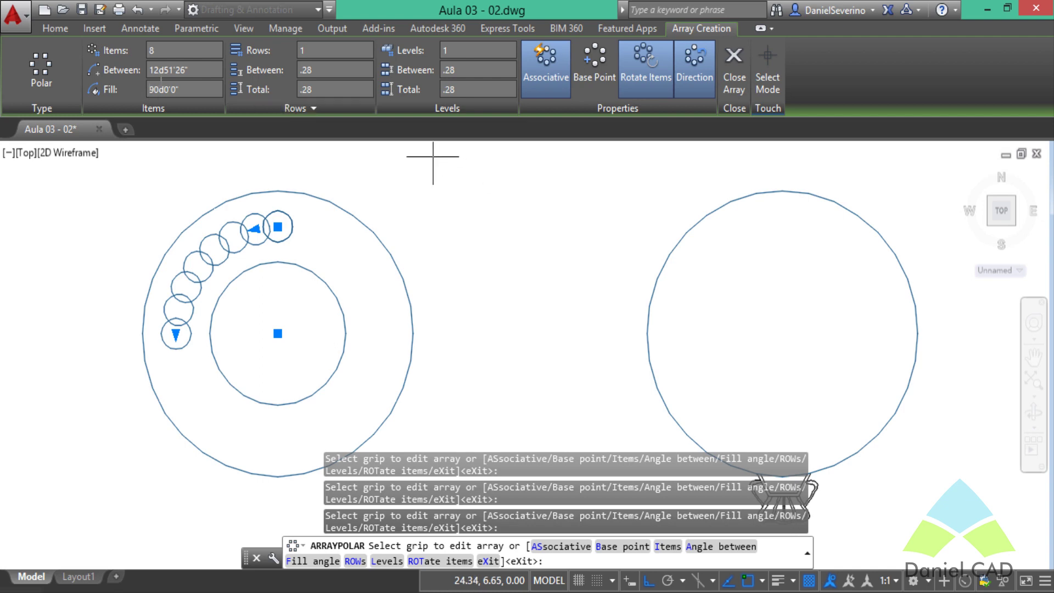
pyautogui.click(194, 94)
pyautogui.write('18')
pyautogui.write('0')
pyautogui.press('Return')
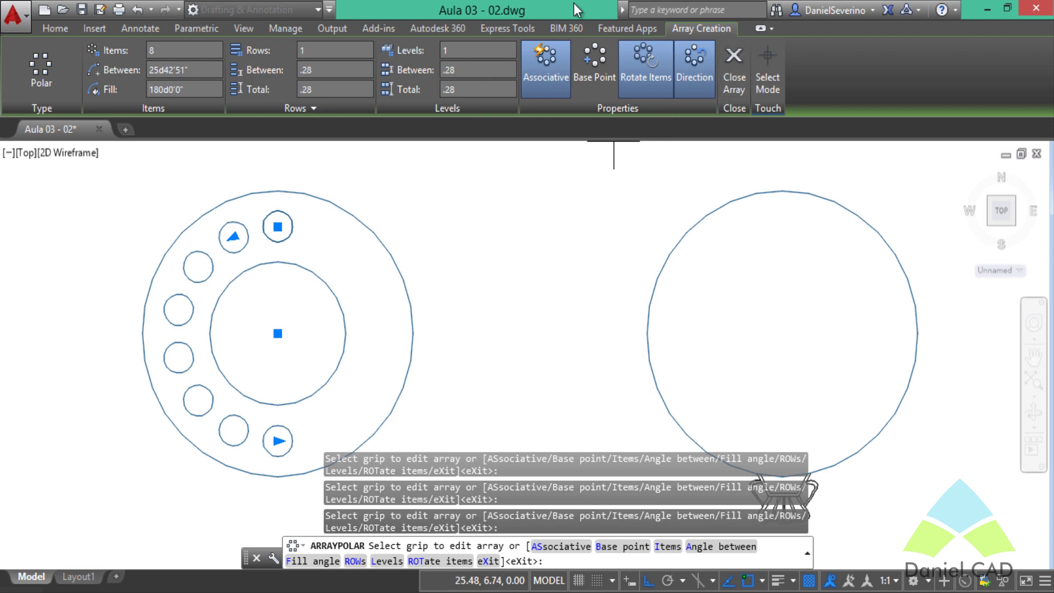
# Flip the array direction back and forth, then set Fill to 360° for 45° spacing.
pyautogui.click(692, 83)
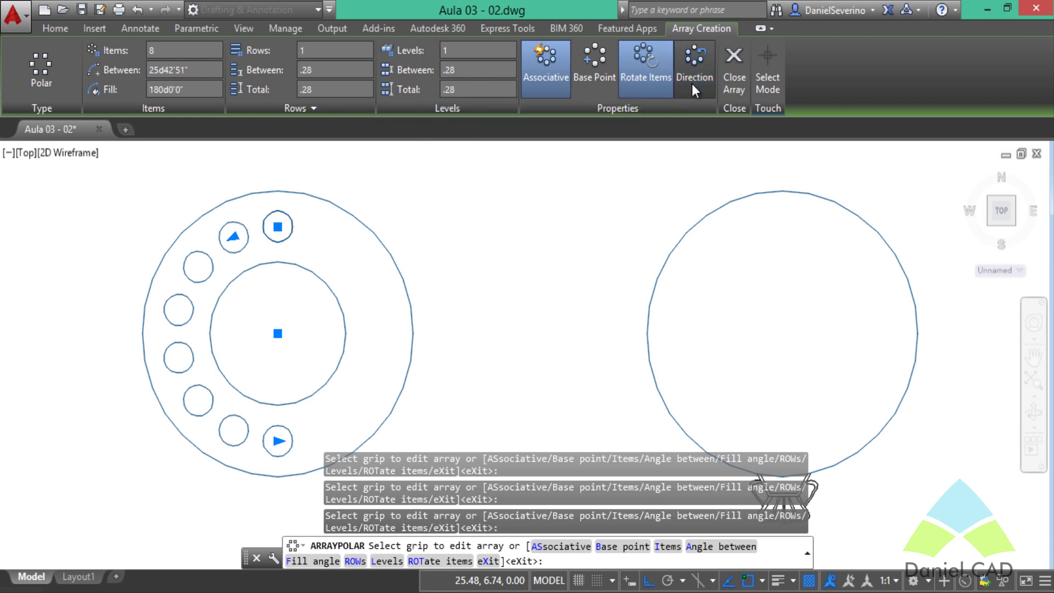
pyautogui.click(692, 83)
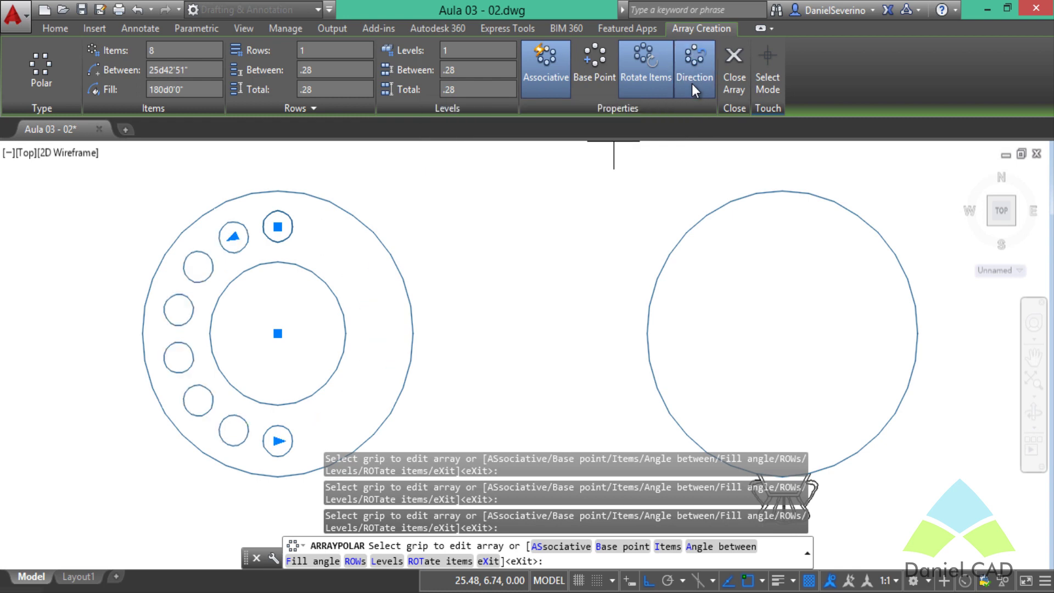
pyautogui.click(692, 83)
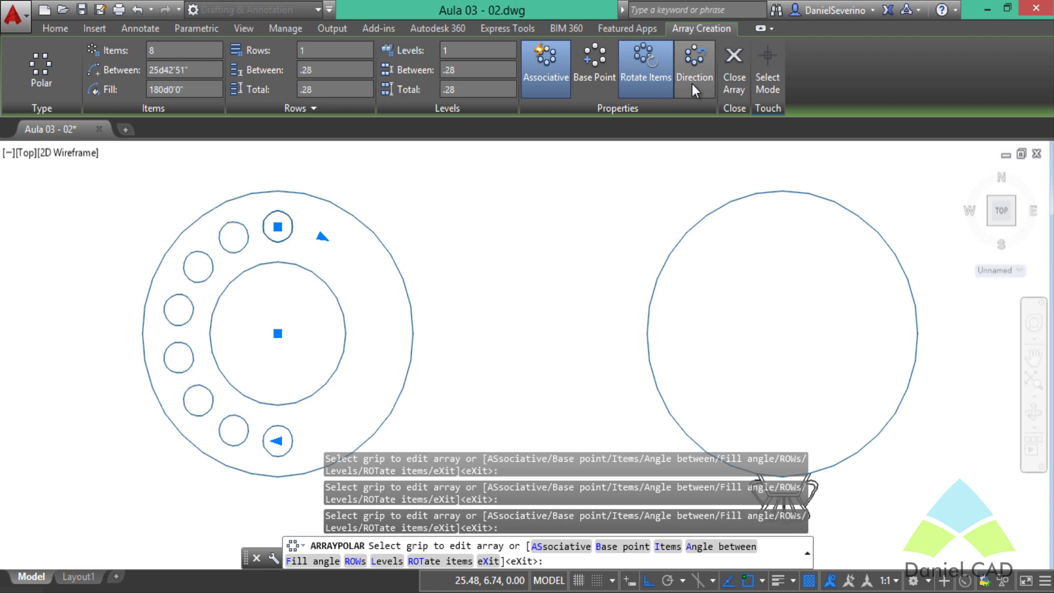
pyautogui.click(692, 83)
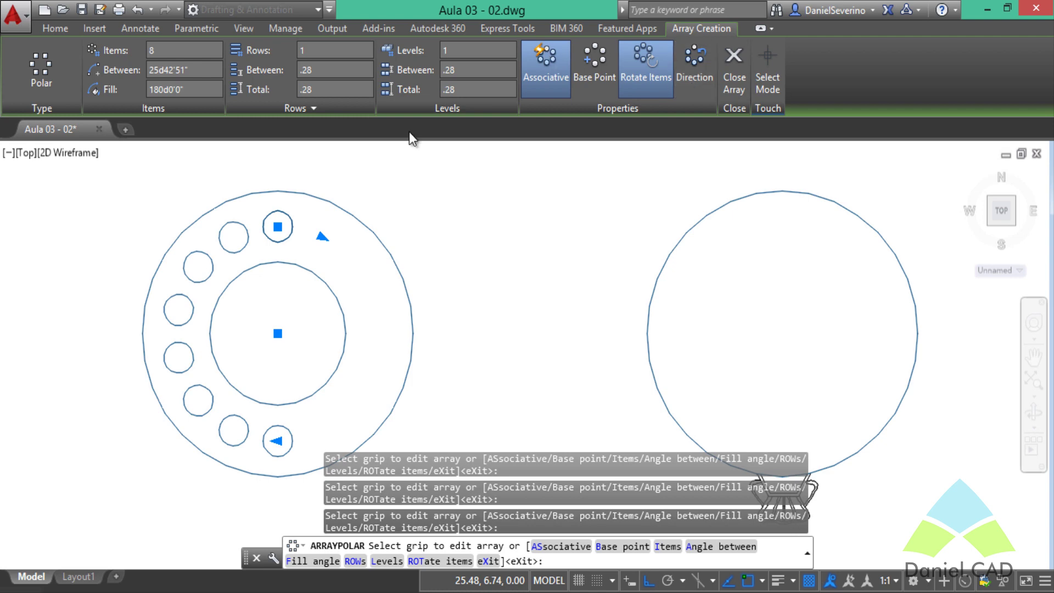
pyautogui.click(693, 72)
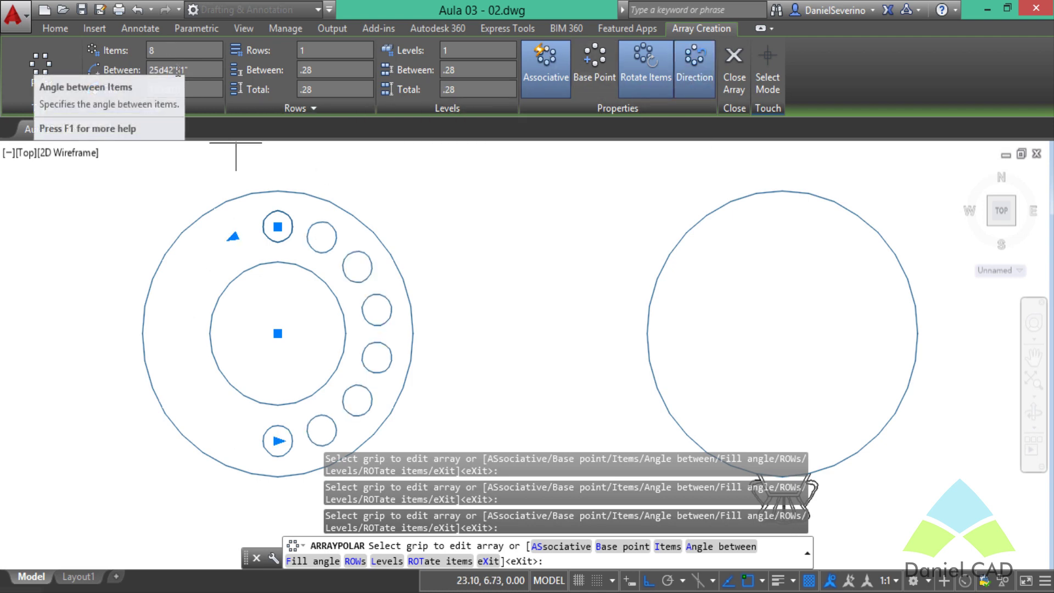
pyautogui.click(193, 87)
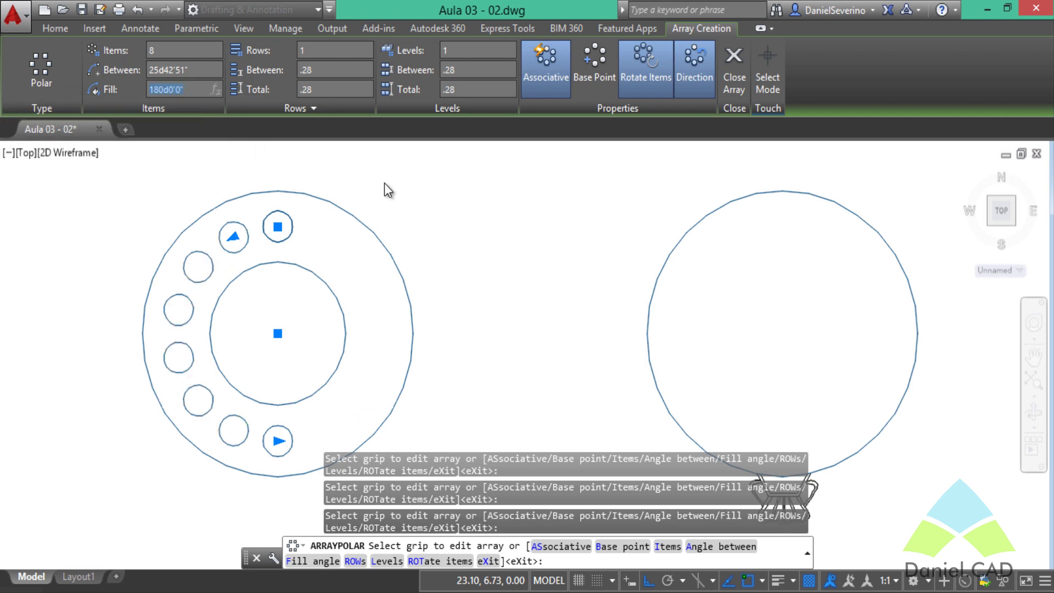
pyautogui.write('360')
pyautogui.press('Return')
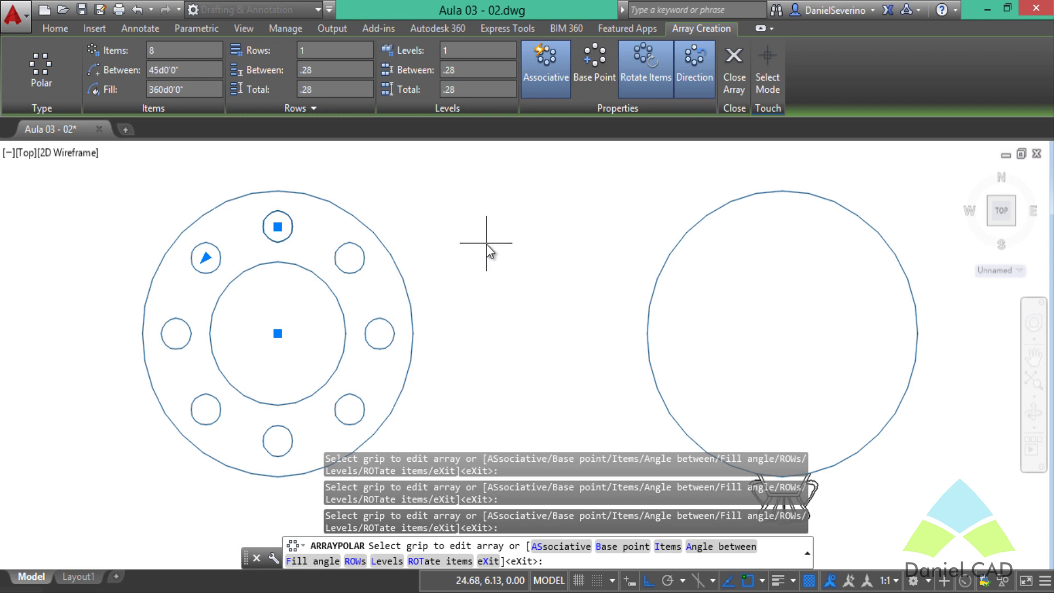
pyautogui.click(329, 50)
pyautogui.press('Return')
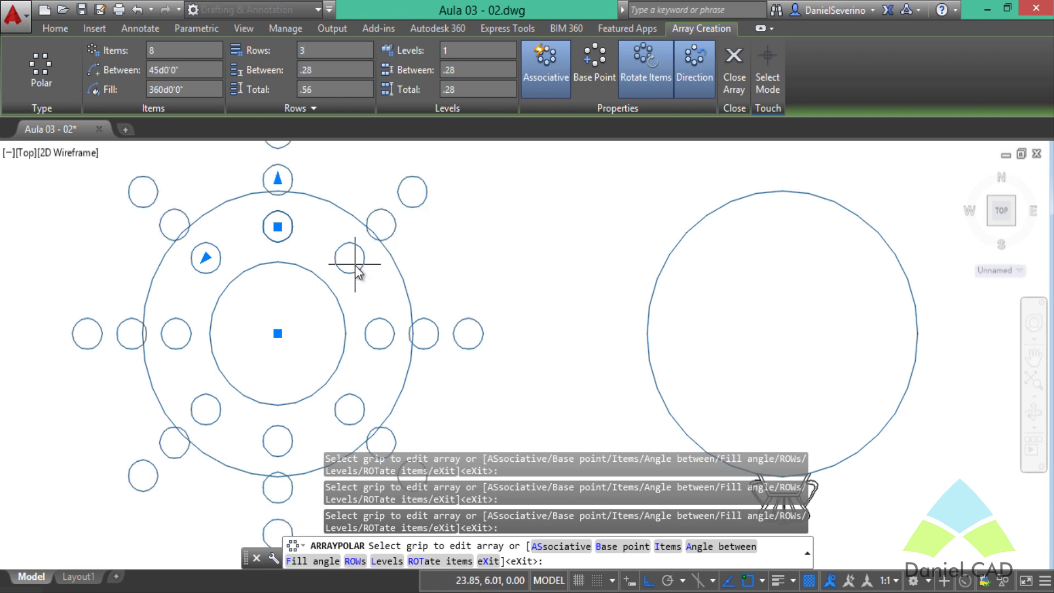
pyautogui.scroll(-2, 477, 264)
pyautogui.moveTo(477, 264); pyautogui.dragTo(511, 258, button='middle')
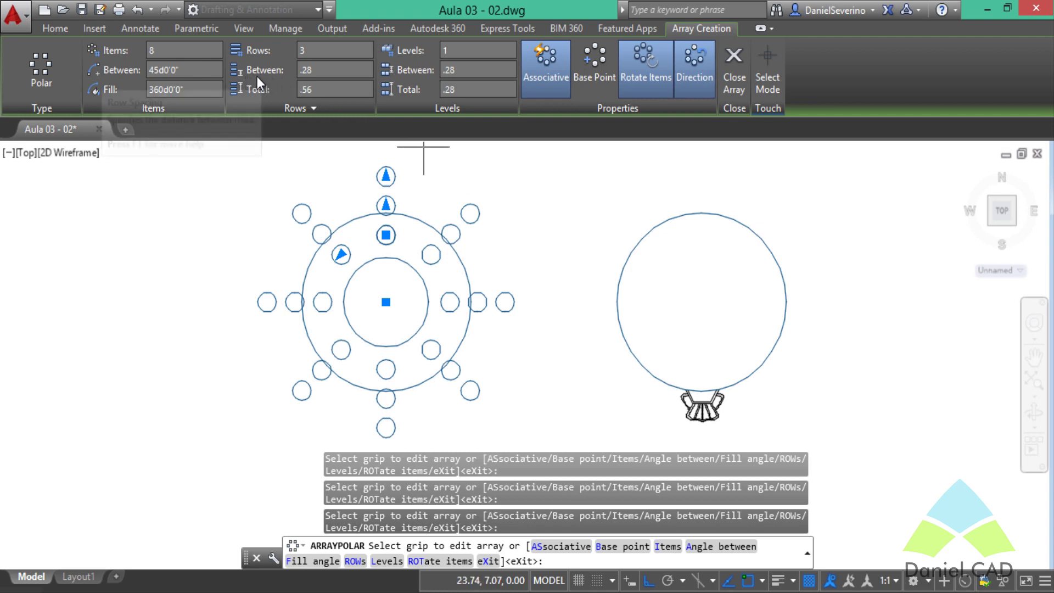
pyautogui.click(329, 70)
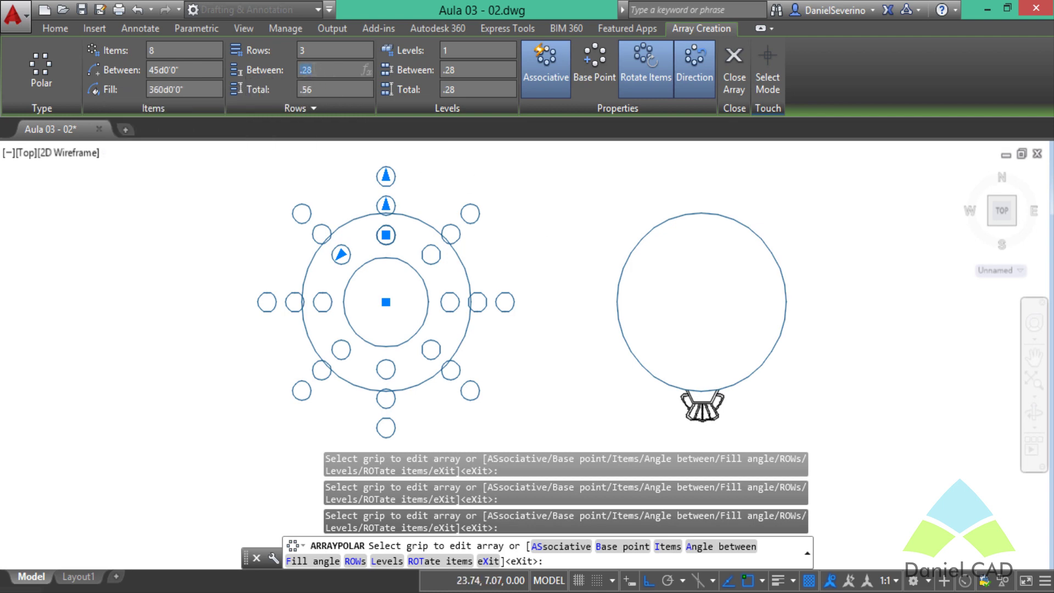
pyautogui.write('.4')
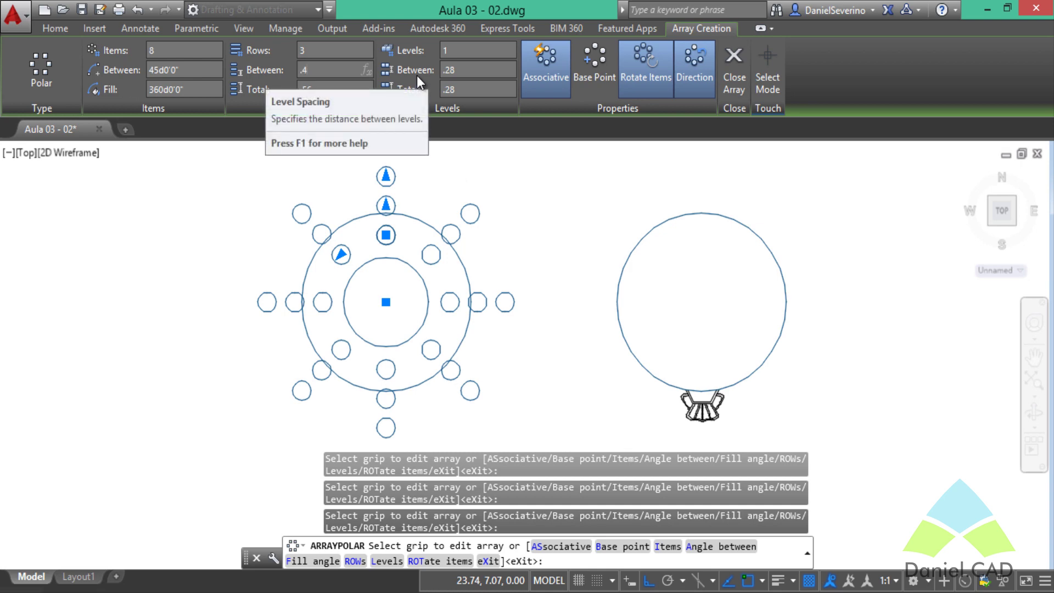
pyautogui.press('Return')
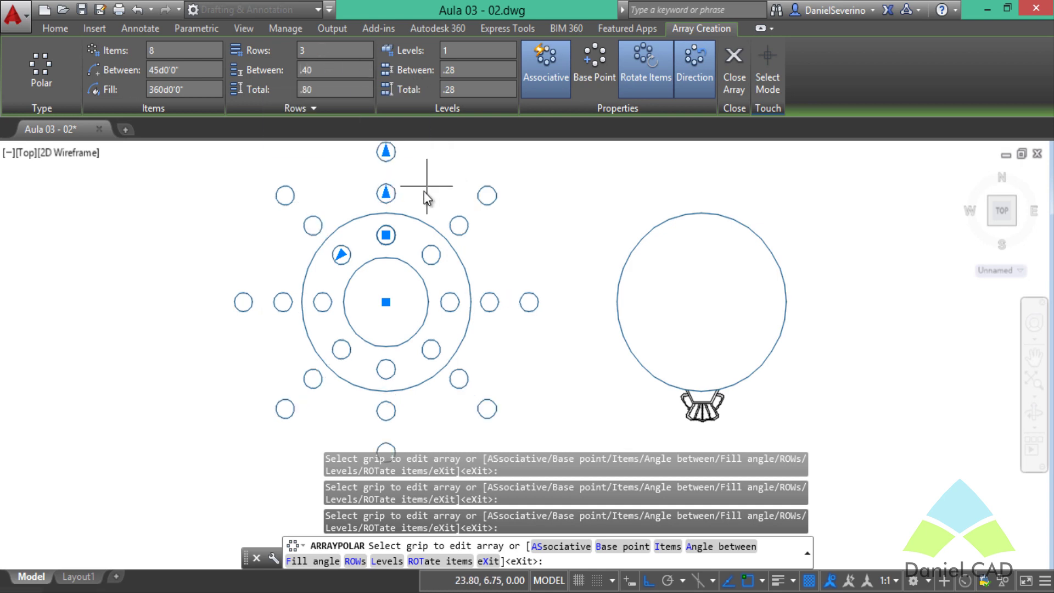
pyautogui.scroll(2, 393, 219)
pyautogui.scroll(2, 385, 236)
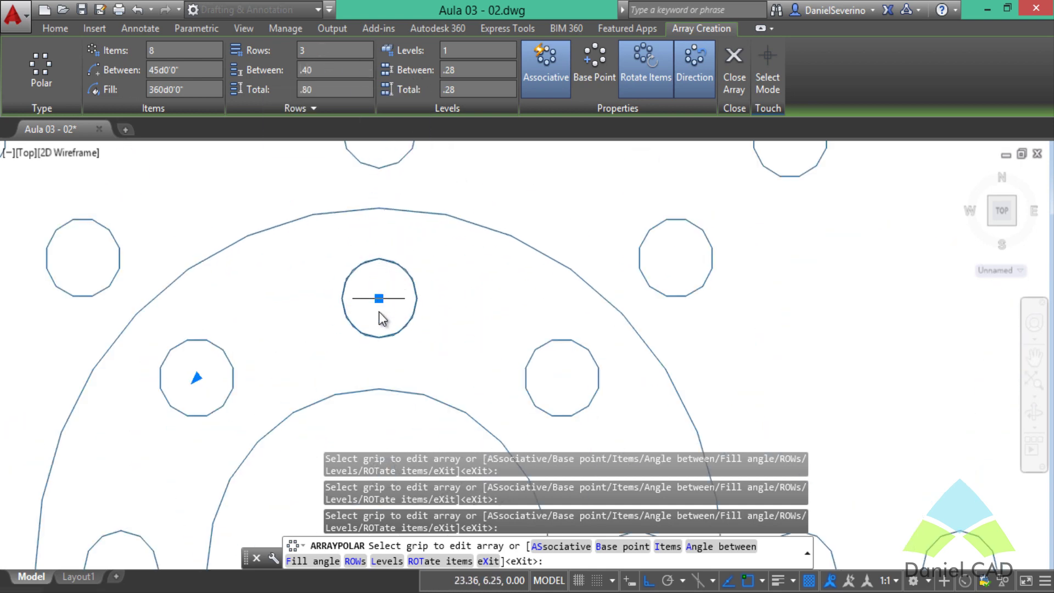
pyautogui.scroll(2, 351, 299)
pyautogui.moveTo(390, 334); pyautogui.dragTo(431, 380, button='middle')
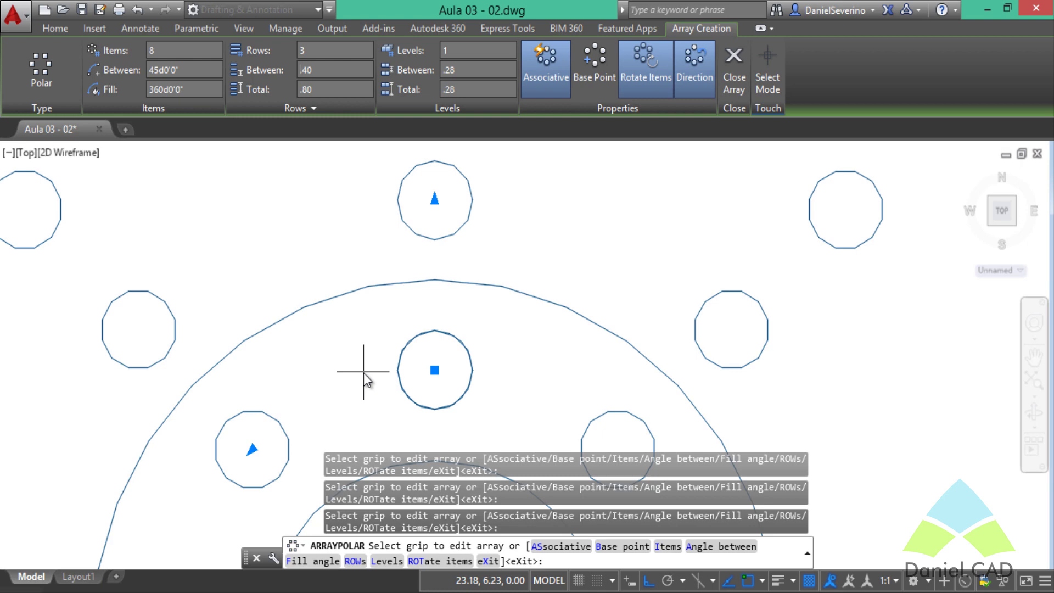
pyautogui.scroll(-5, 363, 374)
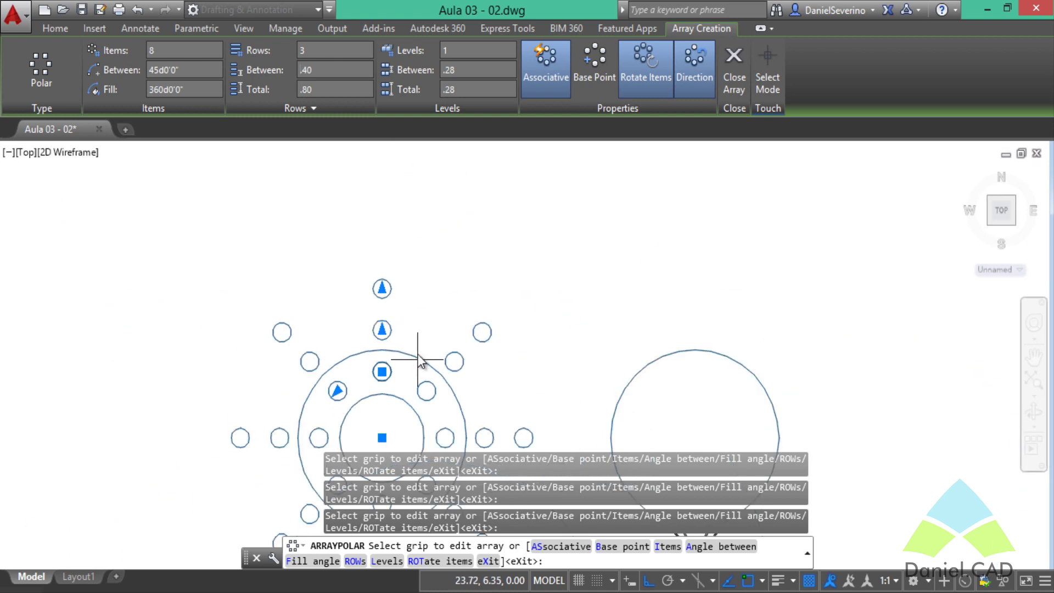
pyautogui.moveTo(418, 360)
pyautogui.mouseDown(button='middle')
pyautogui.moveTo(412, 258)
pyautogui.moveTo(400, 246)
pyautogui.mouseUp(button='middle')
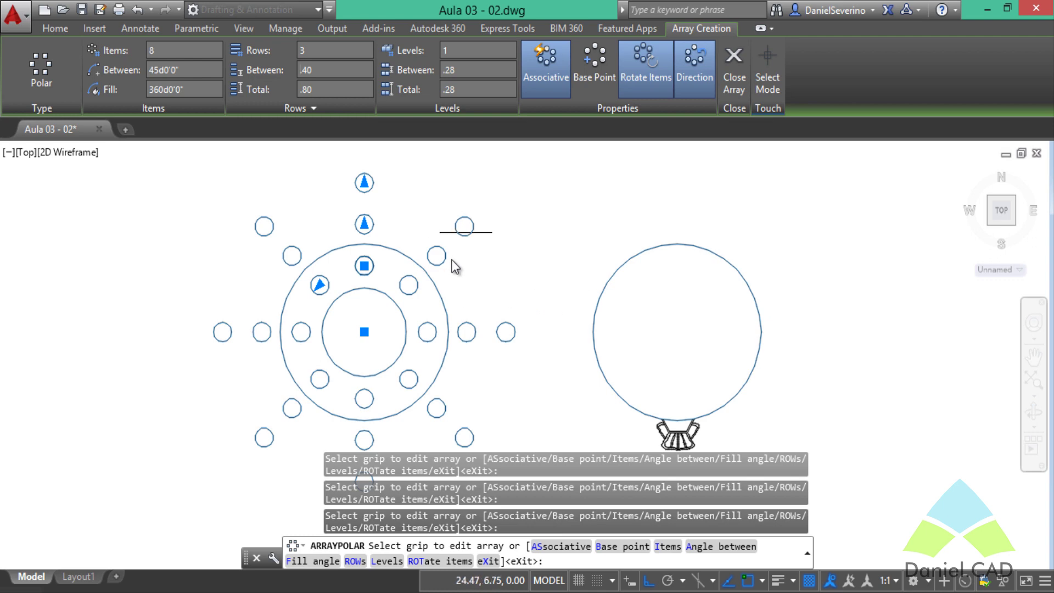
pyautogui.click(321, 52)
pyautogui.write('1')
pyautogui.press('Return')
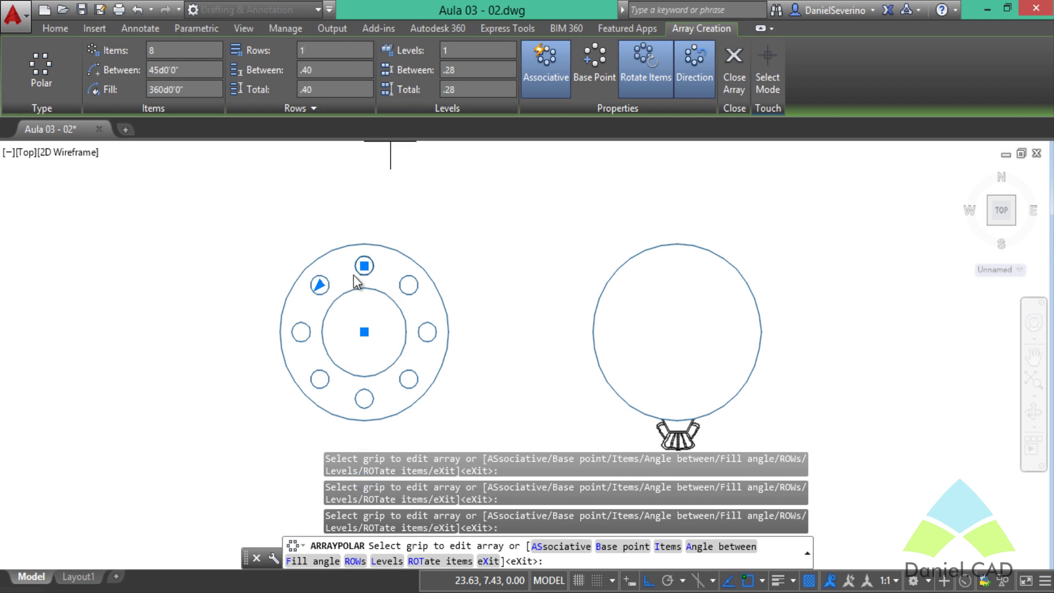
pyautogui.scroll(2, 374, 337)
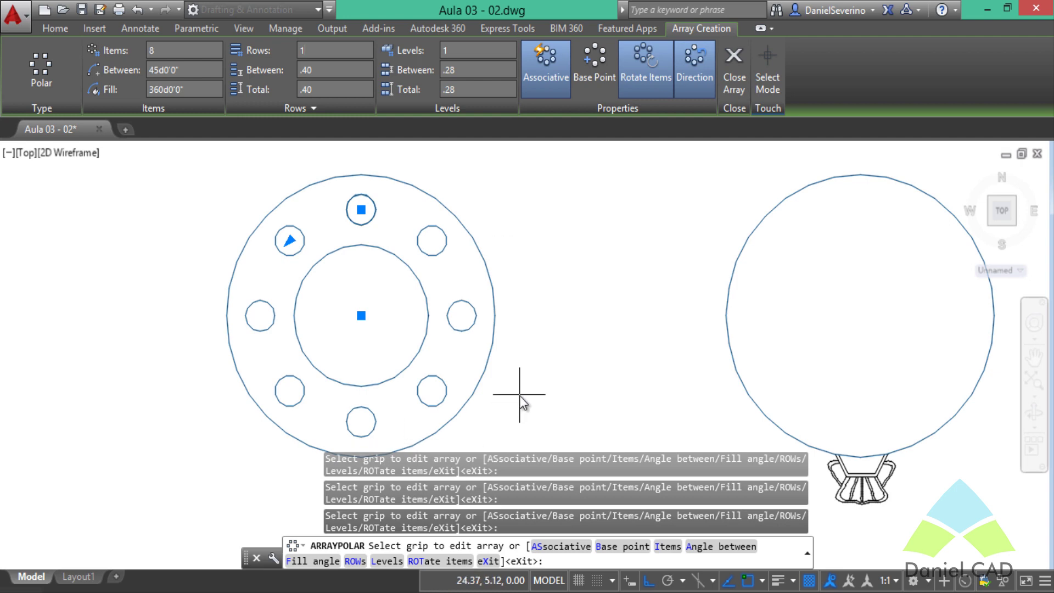
# Exit the ARRAYPOLAR edit, keeping eight evenly spaced holes around the ring.
pyautogui.click(478, 50)
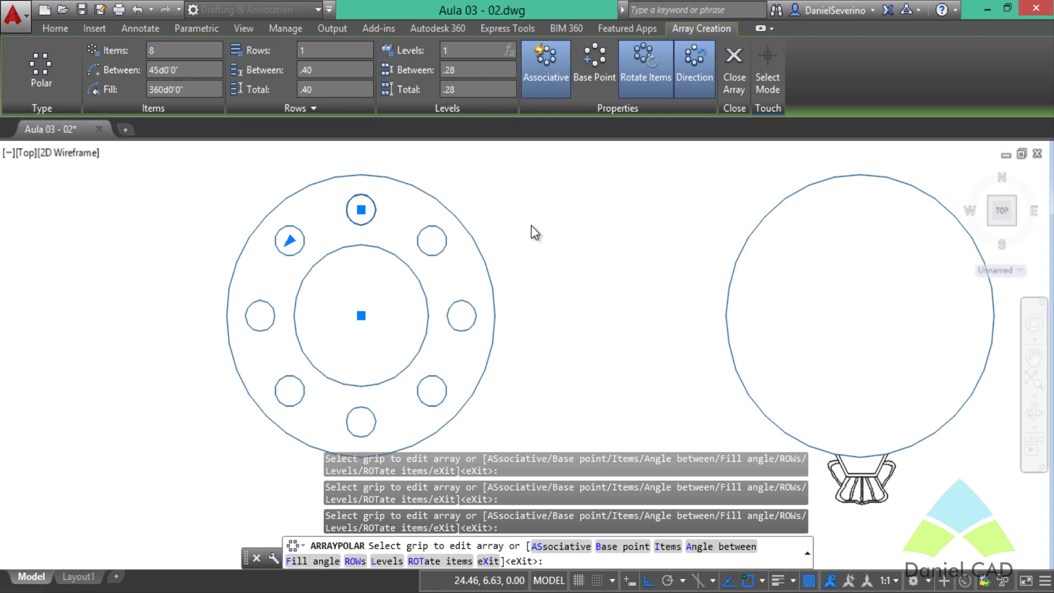
pyautogui.moveTo(550, 294); pyautogui.dragTo(505, 280, button='middle')
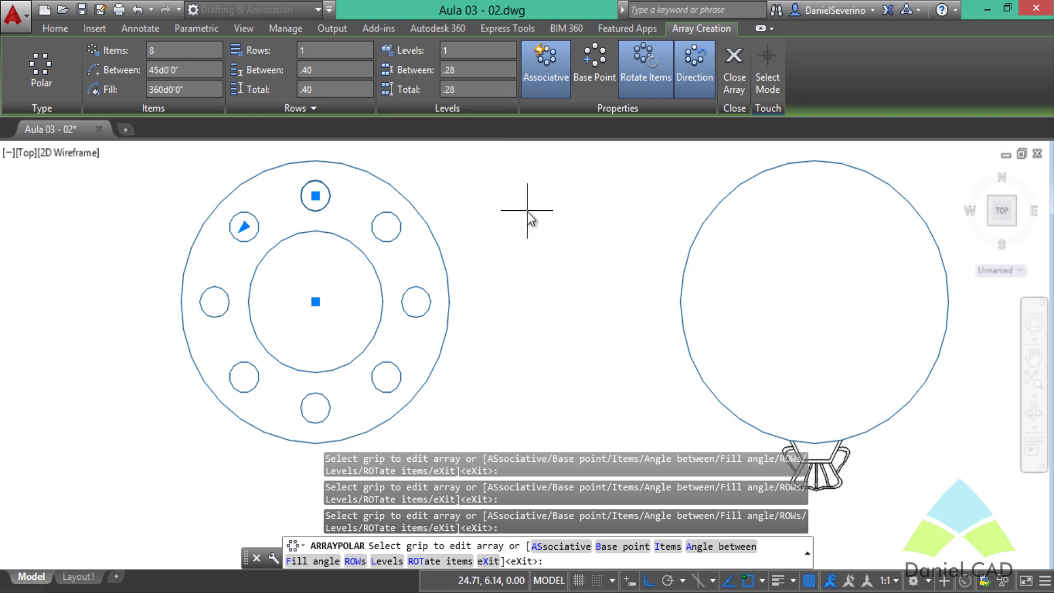
pyautogui.press('Return')
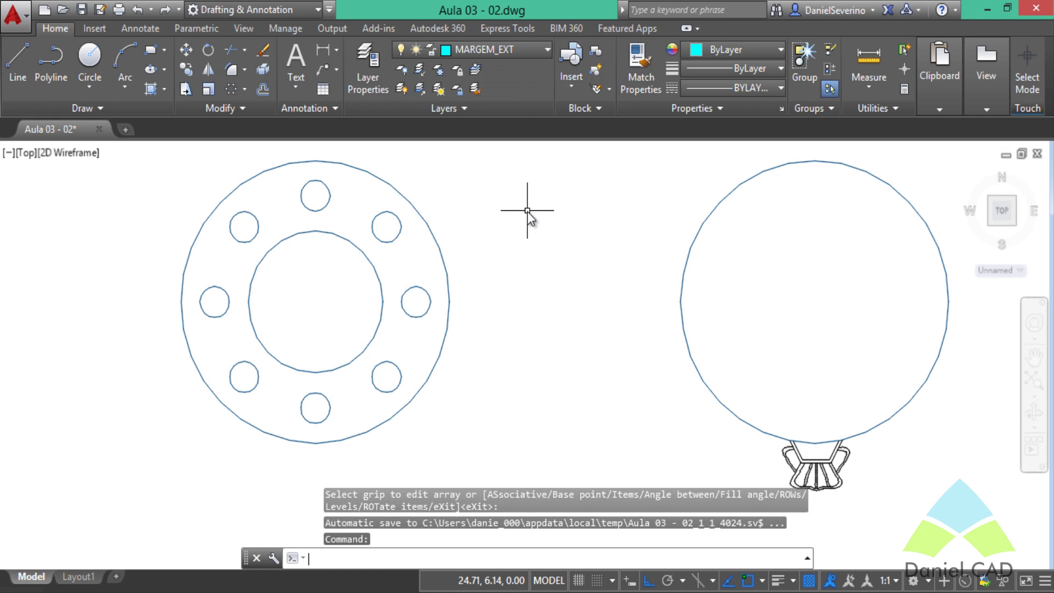
# Undo the eight-hole polar array, restoring the ring's single small hole.
pyautogui.click(327, 190)
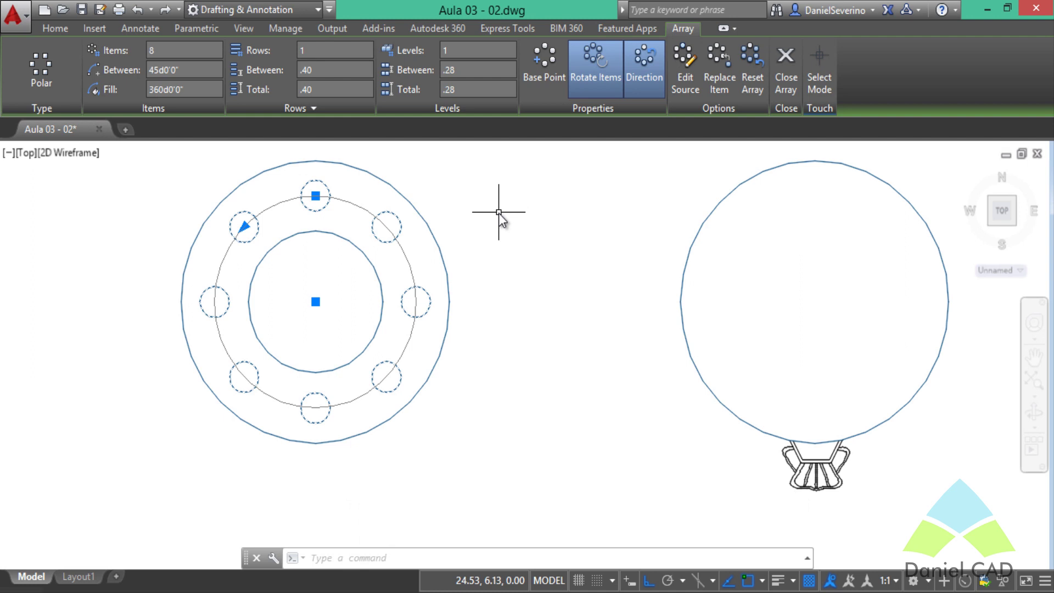
pyautogui.press('Escape')
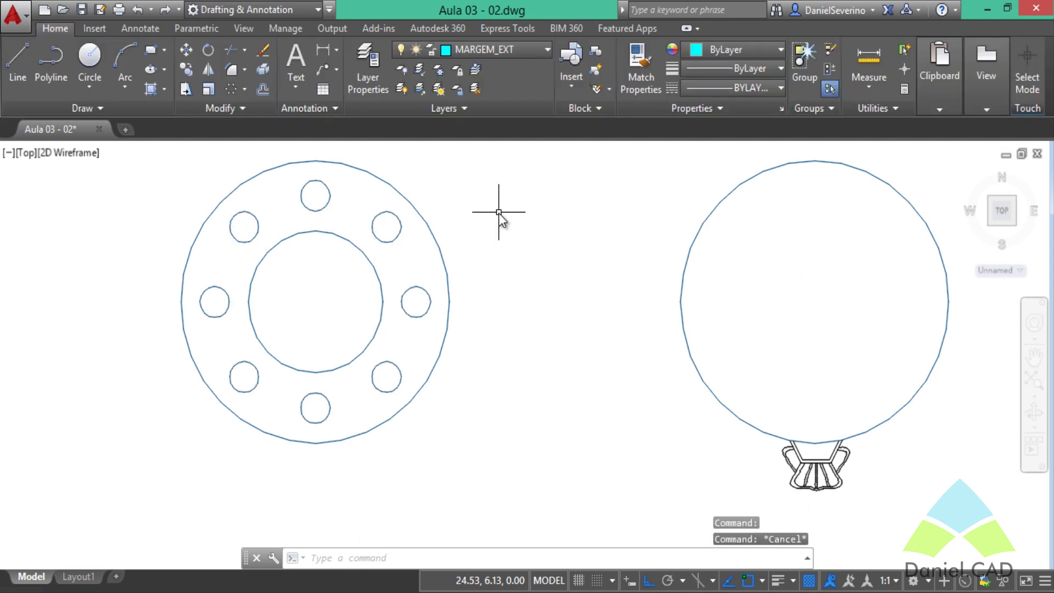
pyautogui.hotkey('ctrl', 'z')
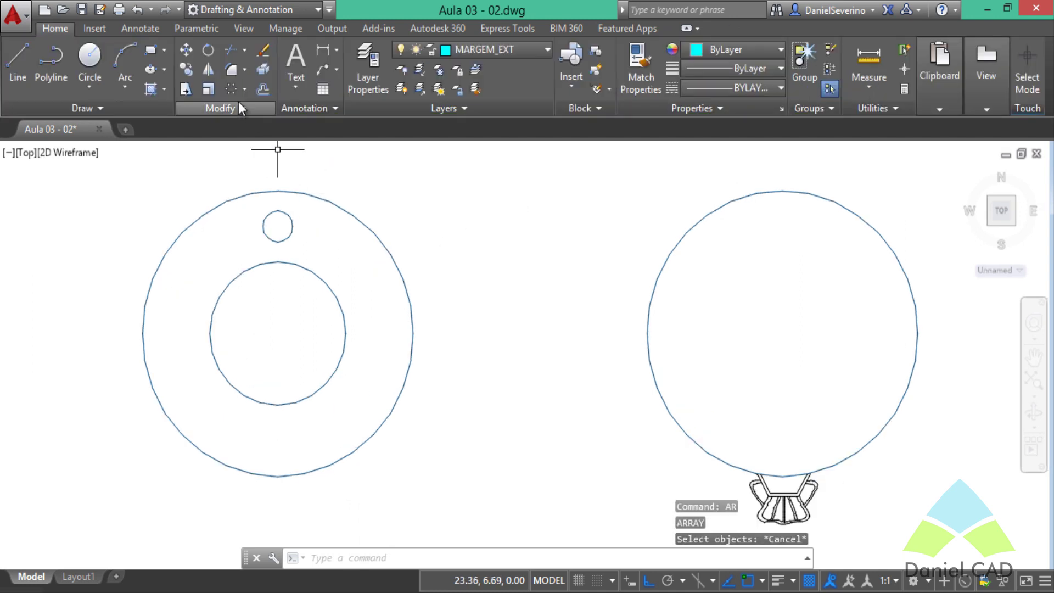
# Polar-array the small hole about the ring centre as 8 non-associative circles, 45° apart.
pyautogui.click(229, 91)
pyautogui.click(273, 214)
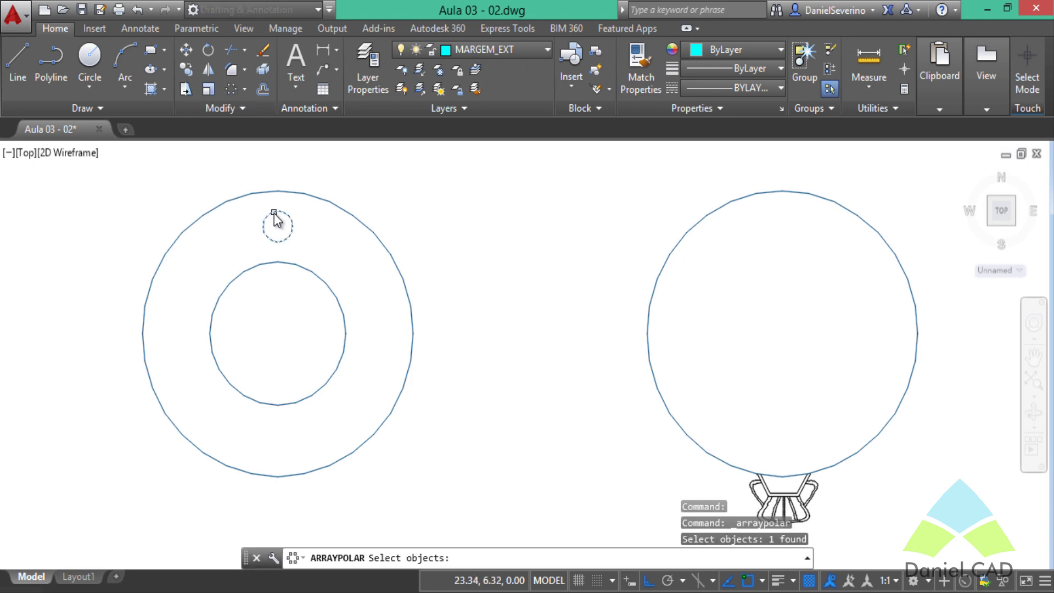
pyautogui.press('Return')
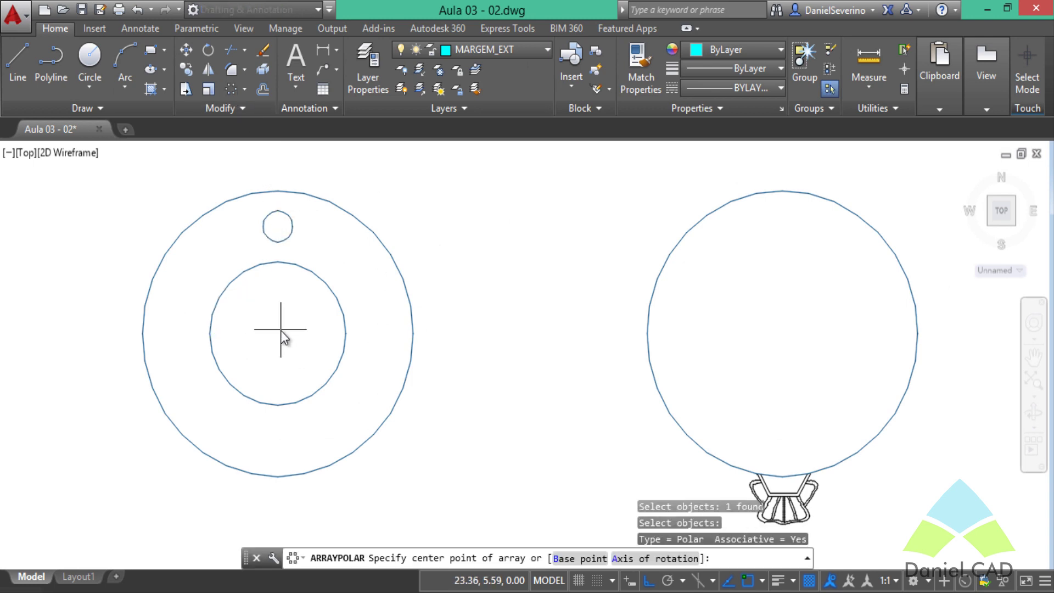
pyautogui.click(277, 333)
pyautogui.write('8')
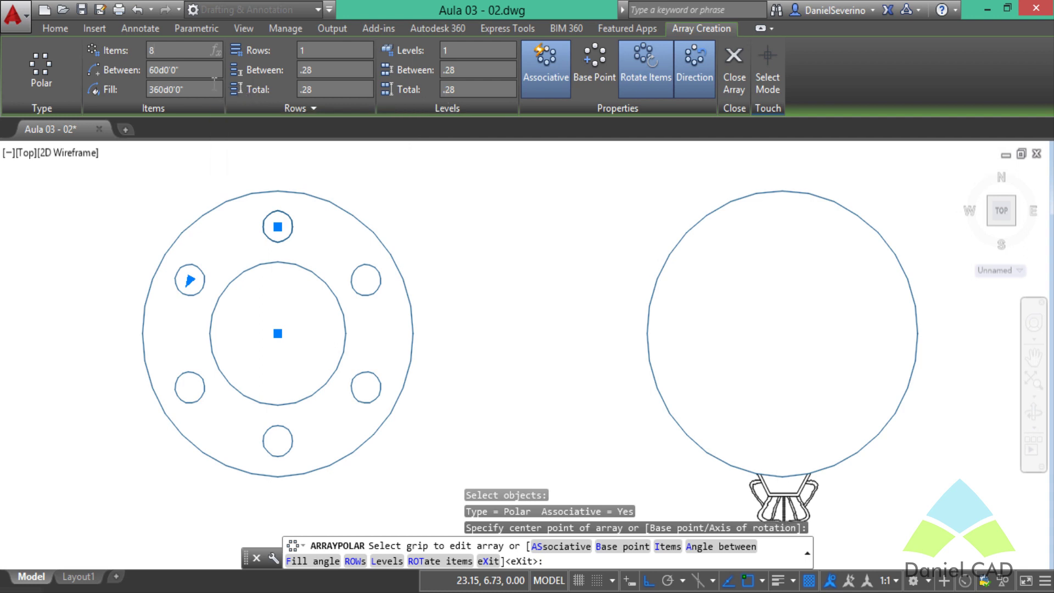
pyautogui.press('Return')
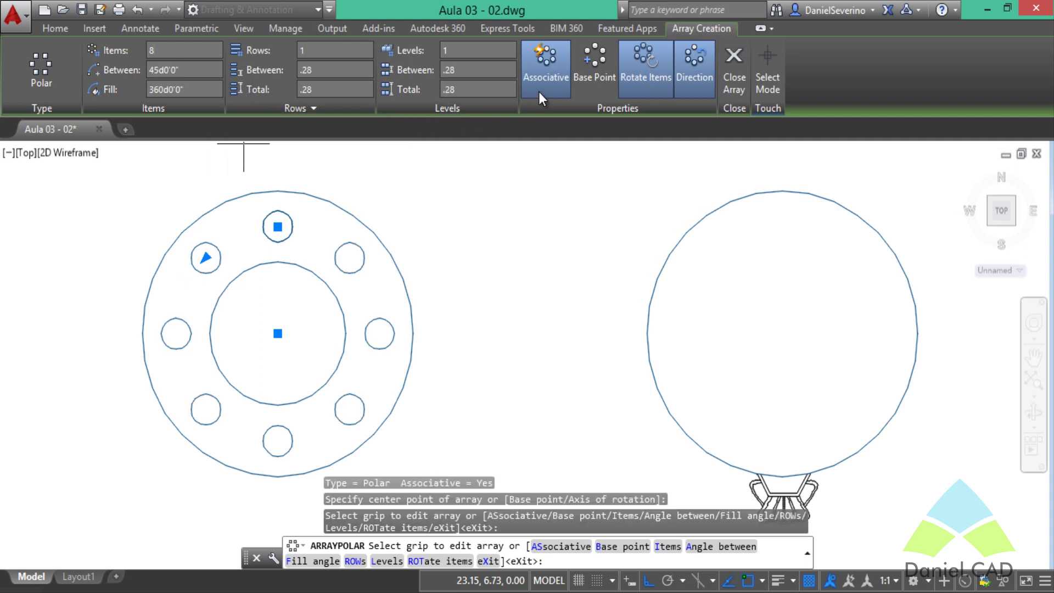
pyautogui.click(539, 91)
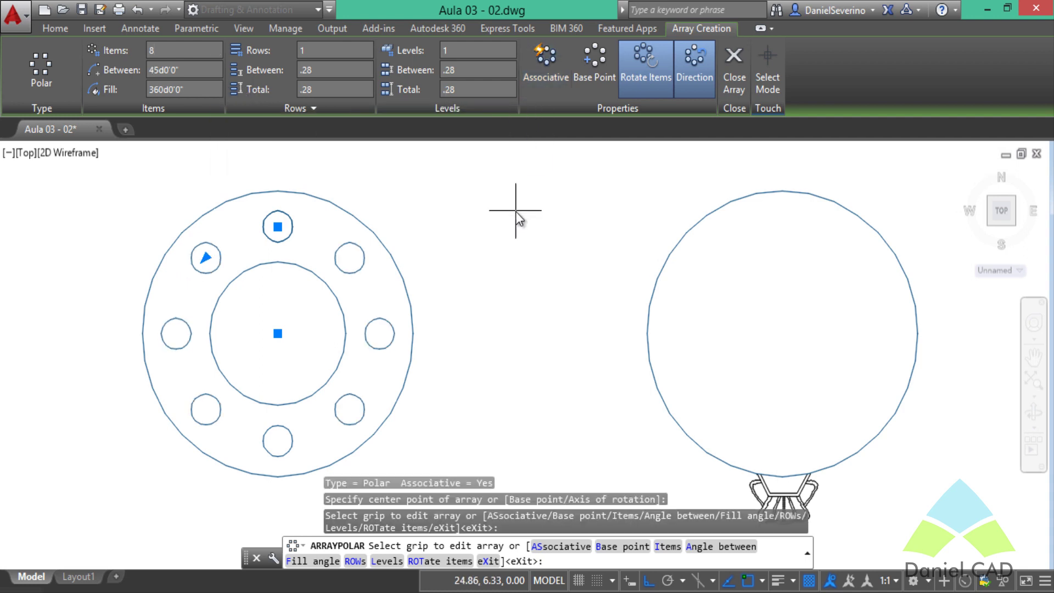
pyautogui.press('Return')
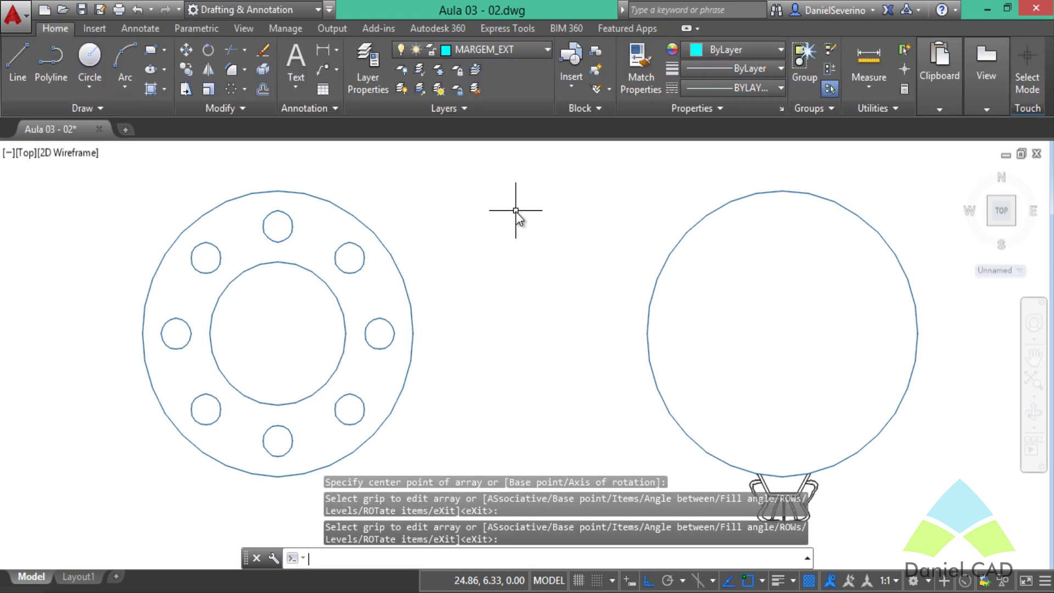
pyautogui.click(286, 217)
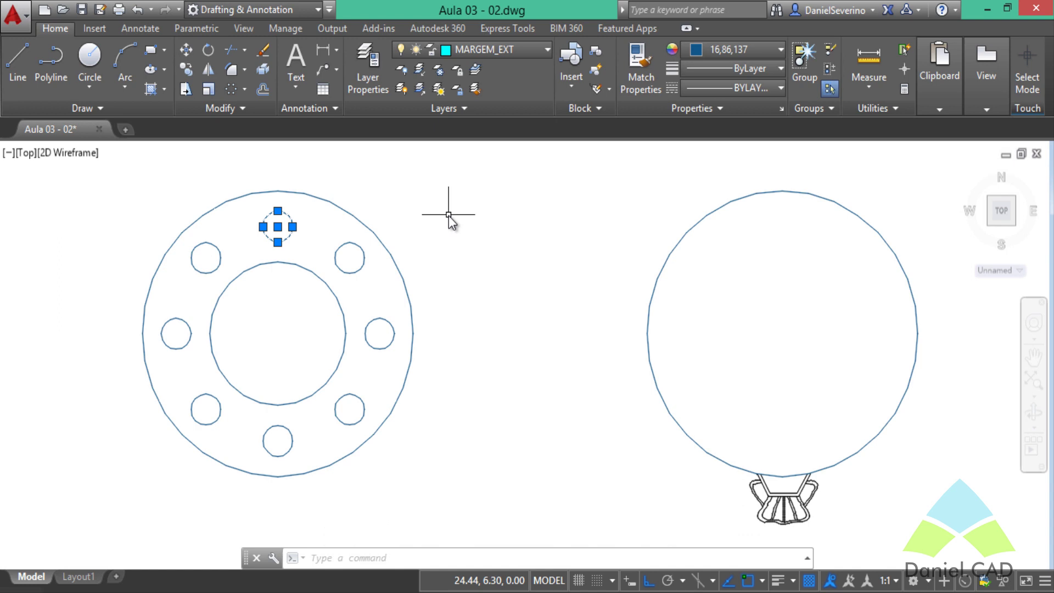
# Clear the selection and pan over to the round table and its chair.
pyautogui.press('Escape')
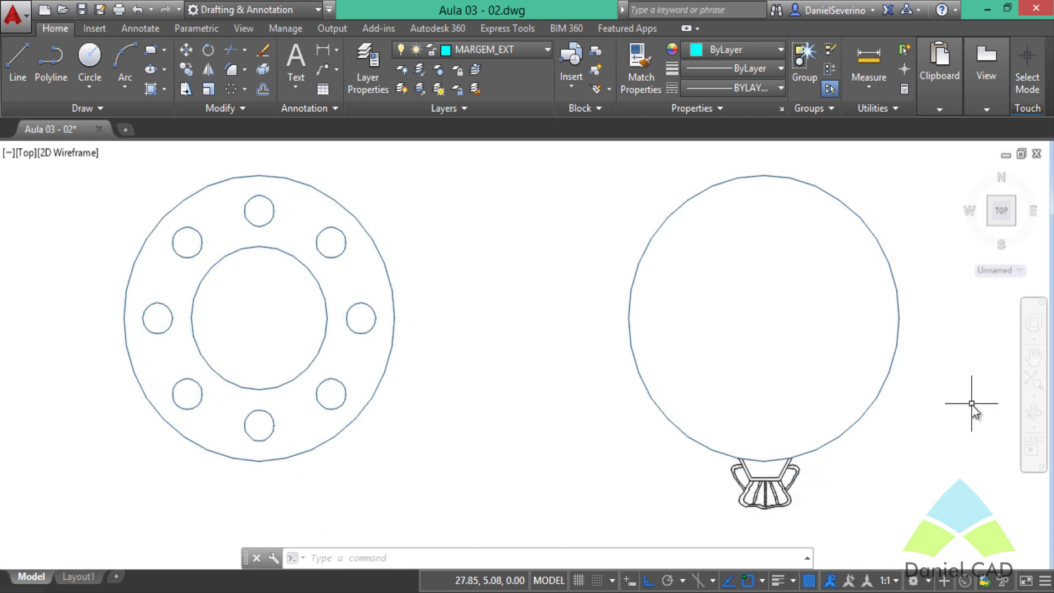
pyautogui.moveTo(971, 404)
pyautogui.mouseDown(button='middle')
pyautogui.moveTo(683, 406)
pyautogui.moveTo(674, 426)
pyautogui.mouseUp(button='middle')
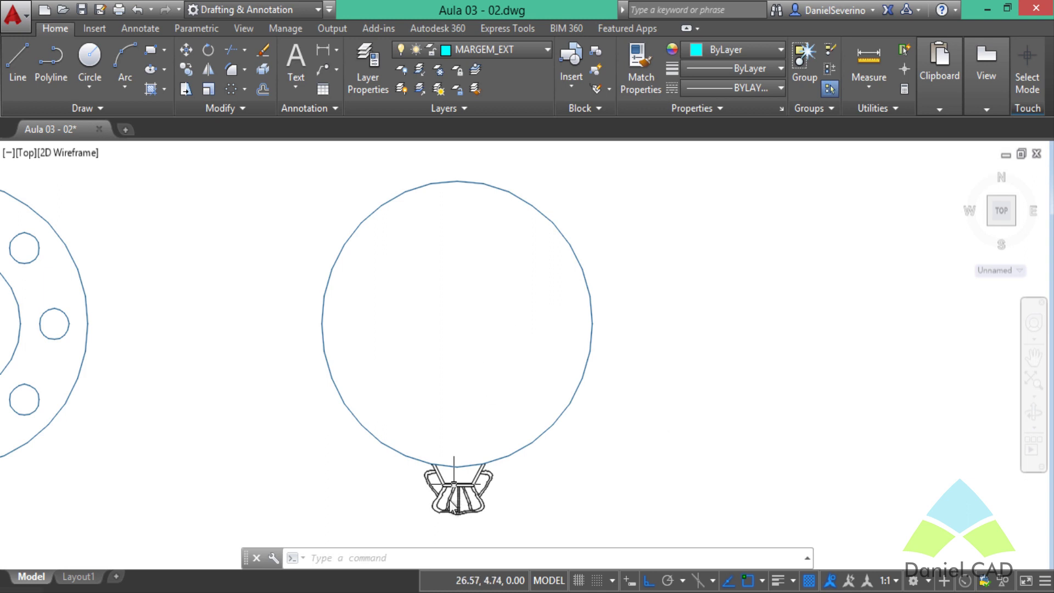
# Polar-array the chair around the table's centre with 12 items, 30° apart.
pyautogui.click(229, 91)
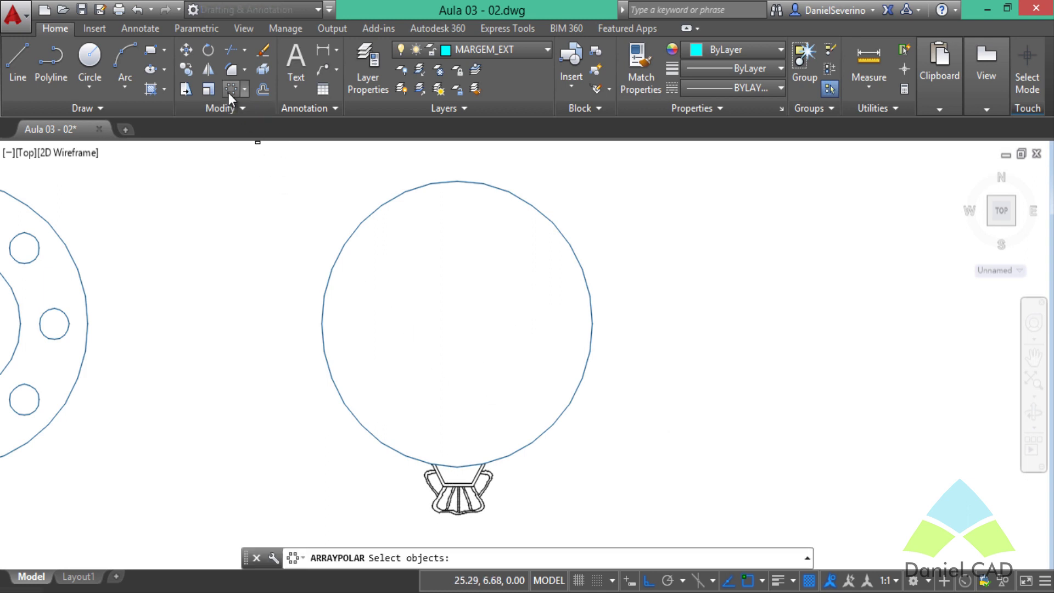
pyautogui.click(388, 403)
pyautogui.click(529, 532)
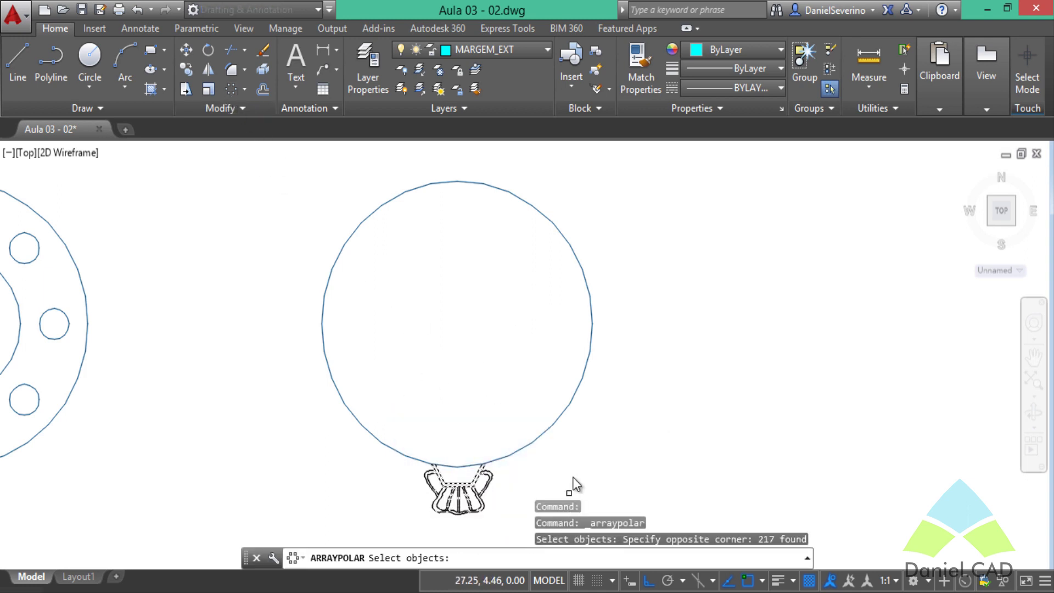
pyautogui.press('Return')
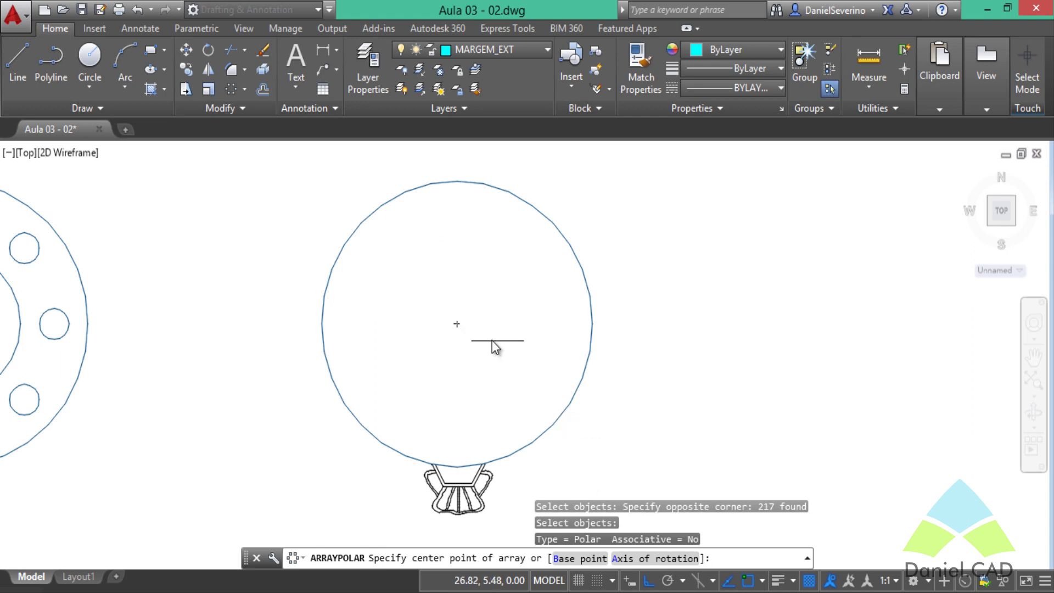
pyautogui.click(455, 324)
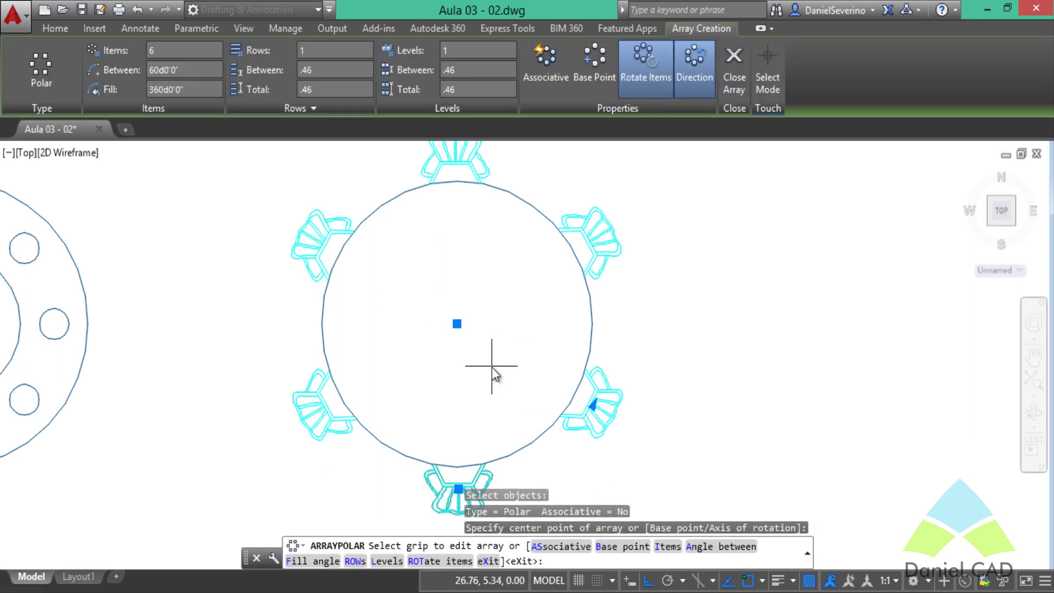
pyautogui.scroll(-2, 492, 367)
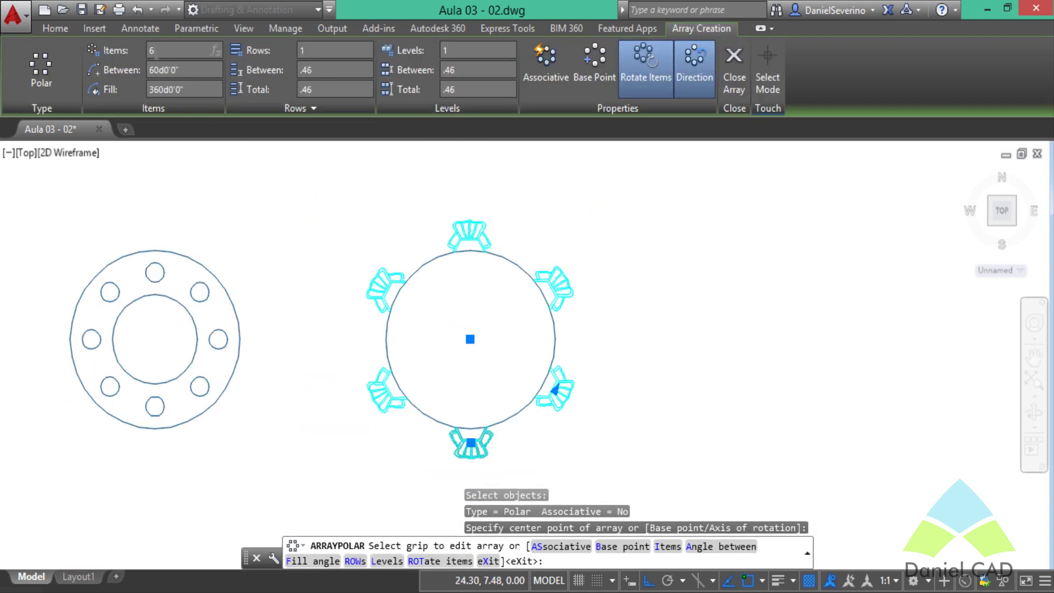
pyautogui.write('12')
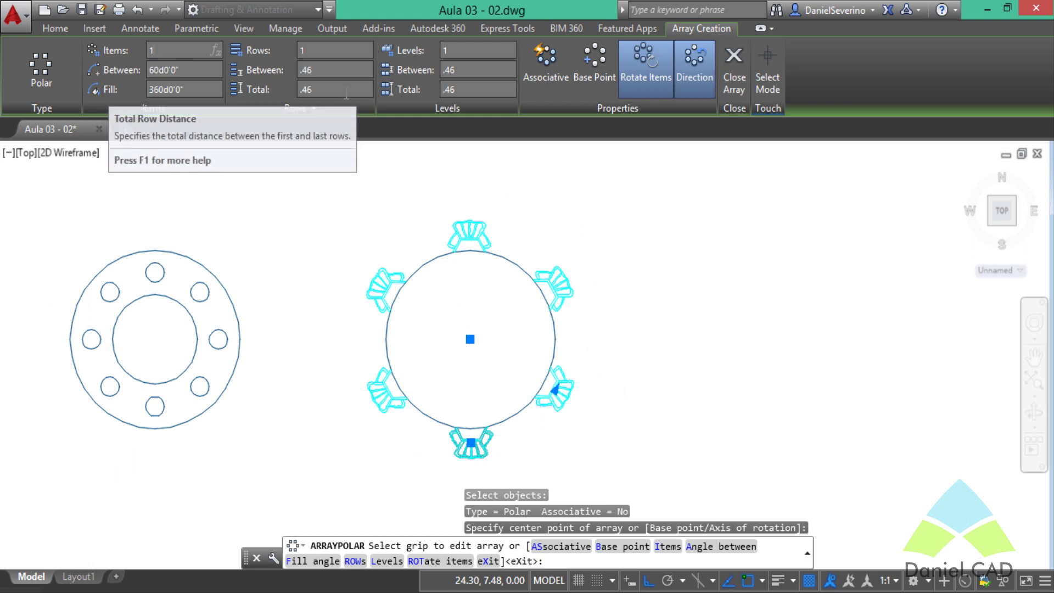
pyautogui.press('Return')
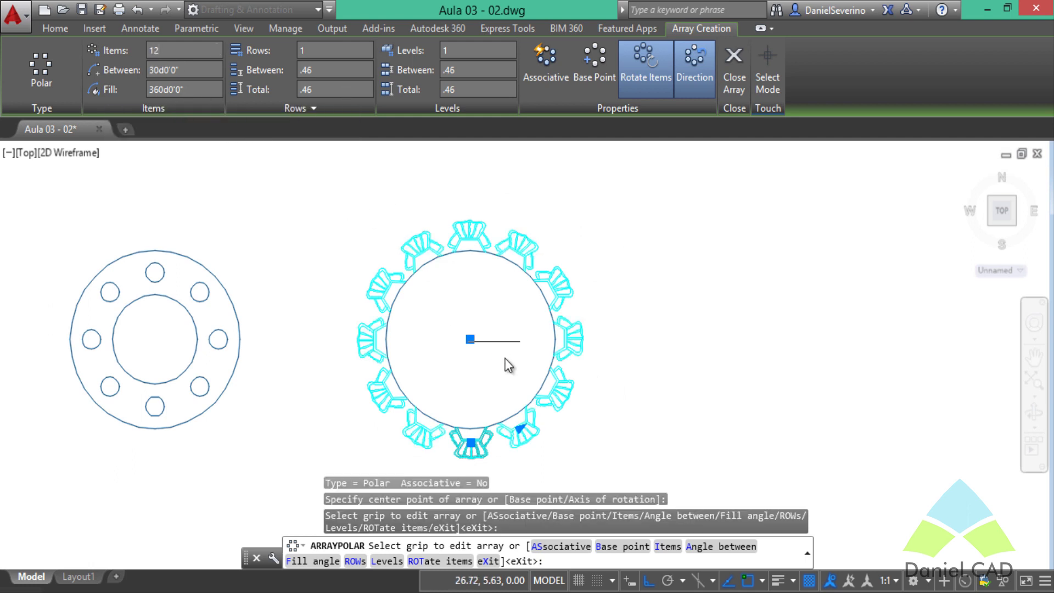
pyautogui.scroll(2, 521, 401)
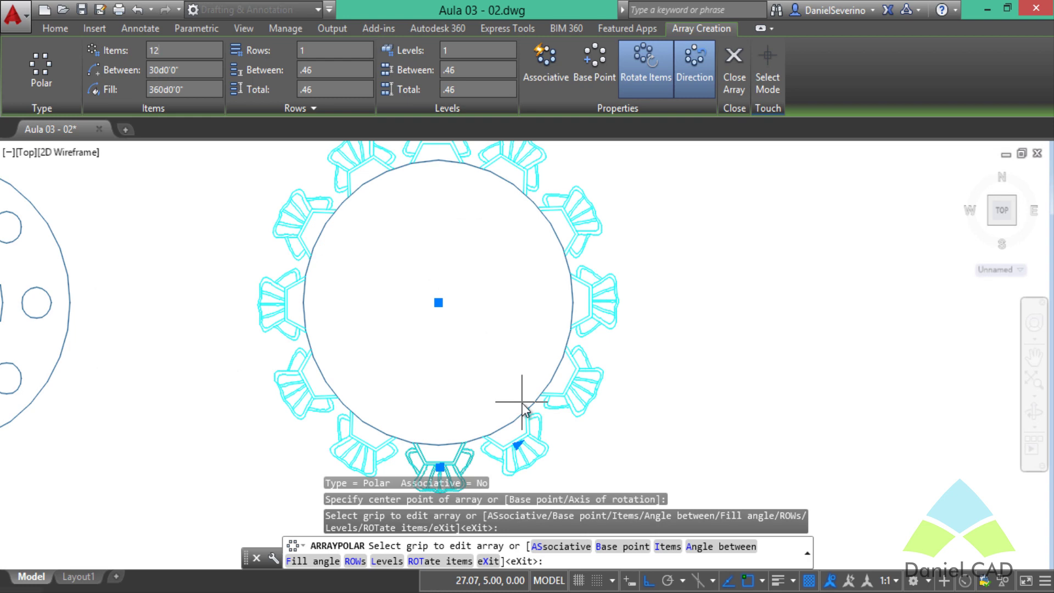
pyautogui.scroll(-2, 521, 402)
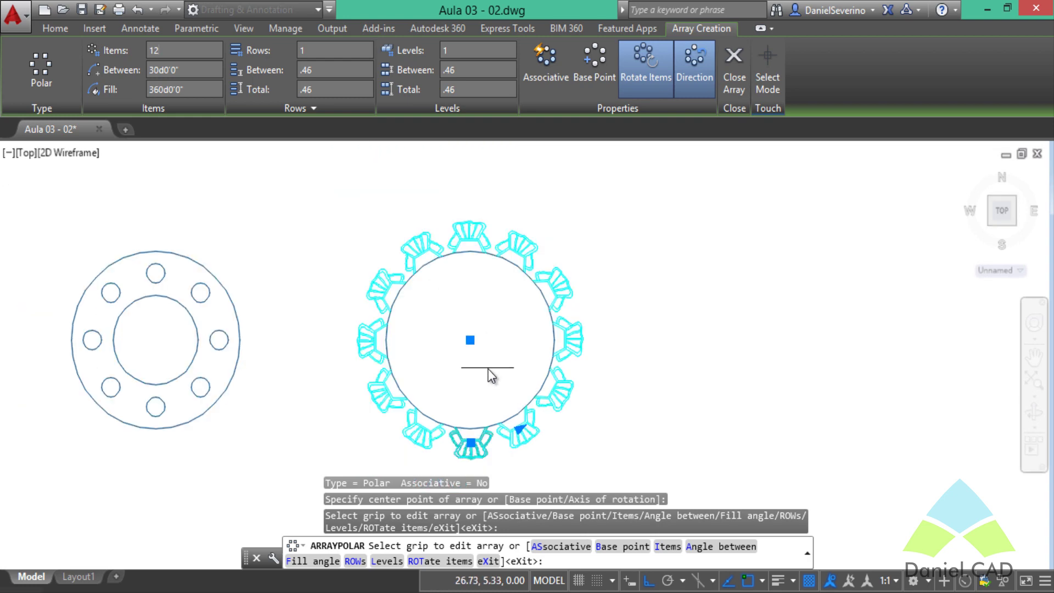
pyautogui.scroll(2, 494, 370)
pyautogui.scroll(1, 496, 371)
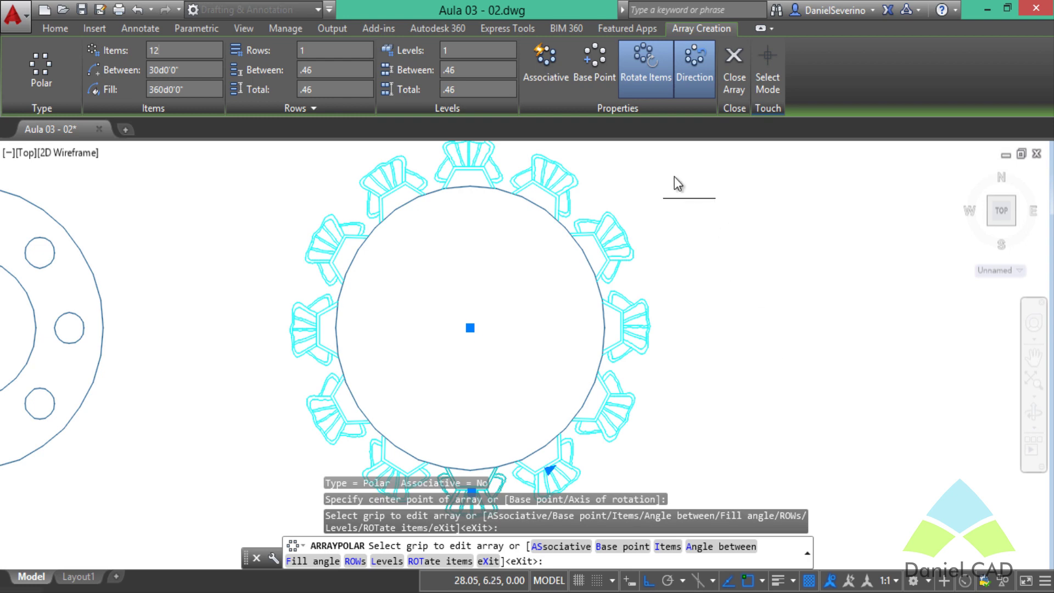
# Try the chairs with Rotate Items off, then turn it back on.
pyautogui.click(654, 94)
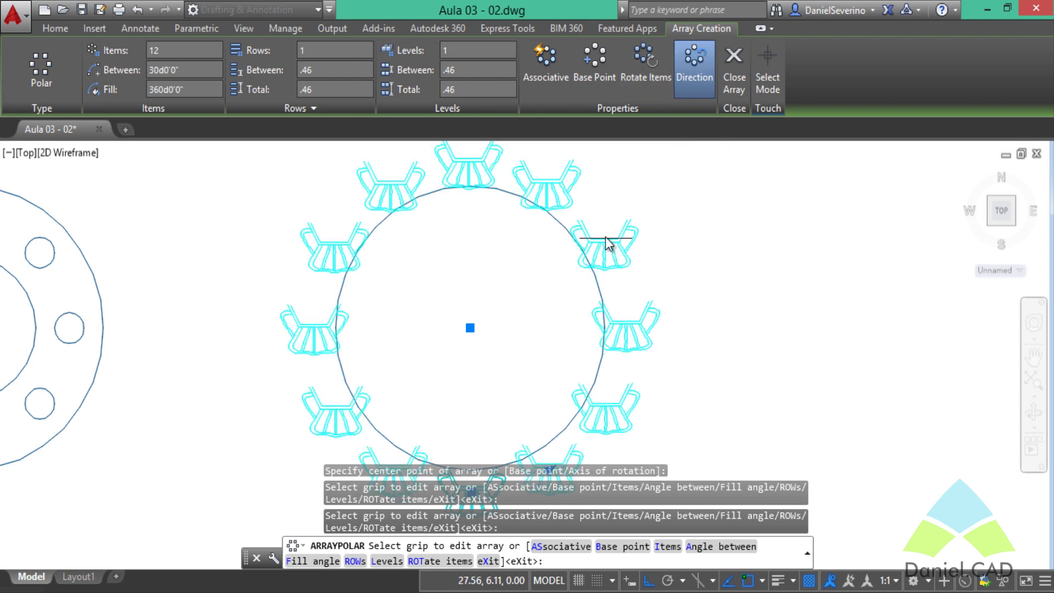
pyautogui.scroll(-2, 693, 305)
pyautogui.moveTo(699, 302); pyautogui.dragTo(602, 312, button='middle')
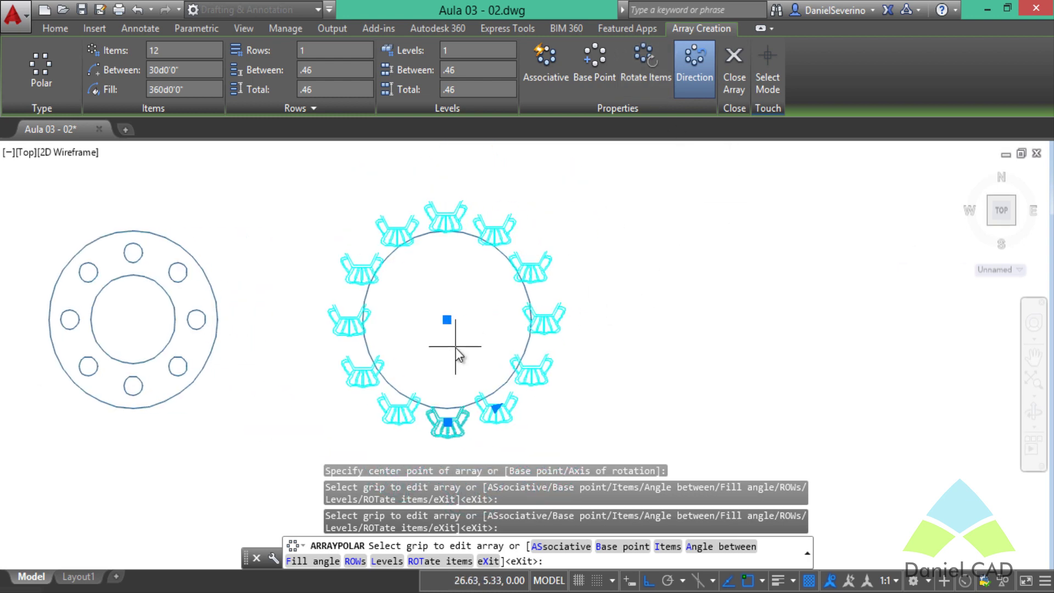
pyautogui.scroll(4, 449, 352)
pyautogui.scroll(-4, 463, 355)
pyautogui.scroll(2, 509, 359)
pyautogui.moveTo(466, 356)
pyautogui.mouseDown(button='middle')
pyautogui.moveTo(508, 359)
pyautogui.moveTo(527, 376)
pyautogui.mouseUp(button='middle')
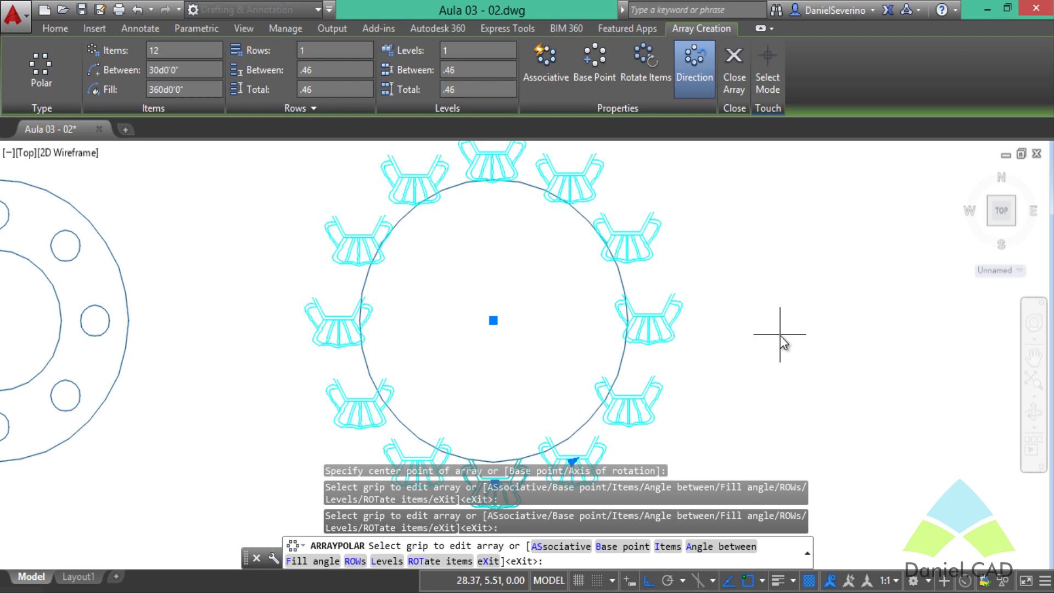
pyautogui.click(647, 90)
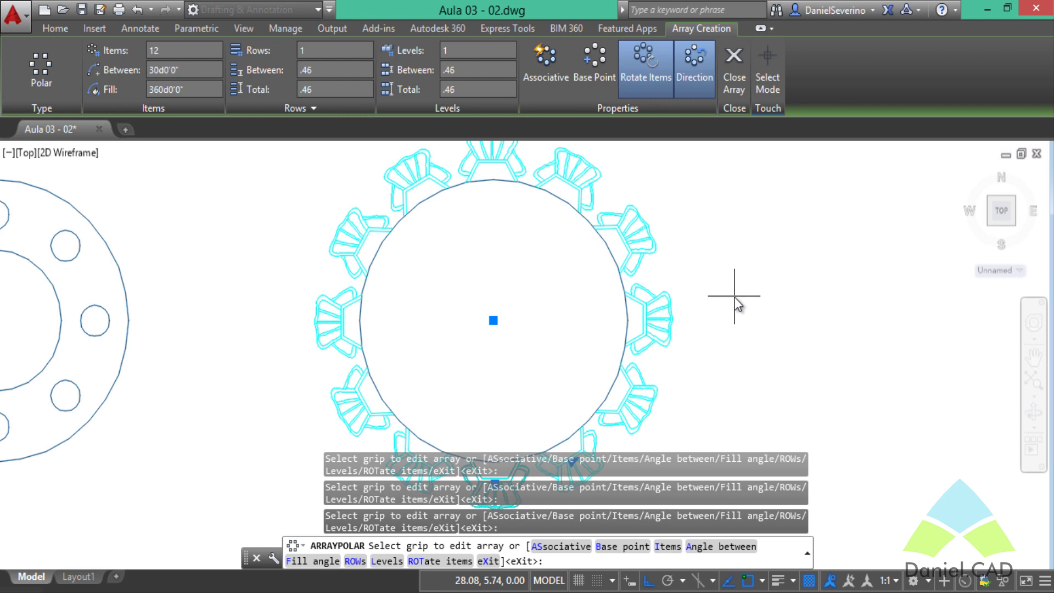
# Make the twelve-chair array associative and finish it.
pyautogui.moveTo(735, 297); pyautogui.dragTo(827, 307, button='middle')
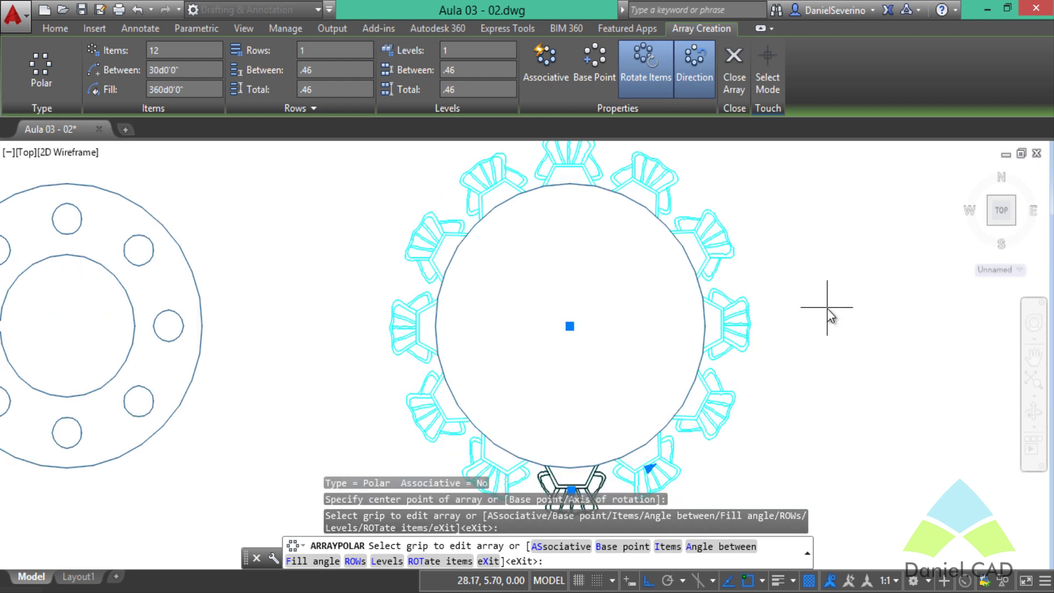
pyautogui.click(559, 92)
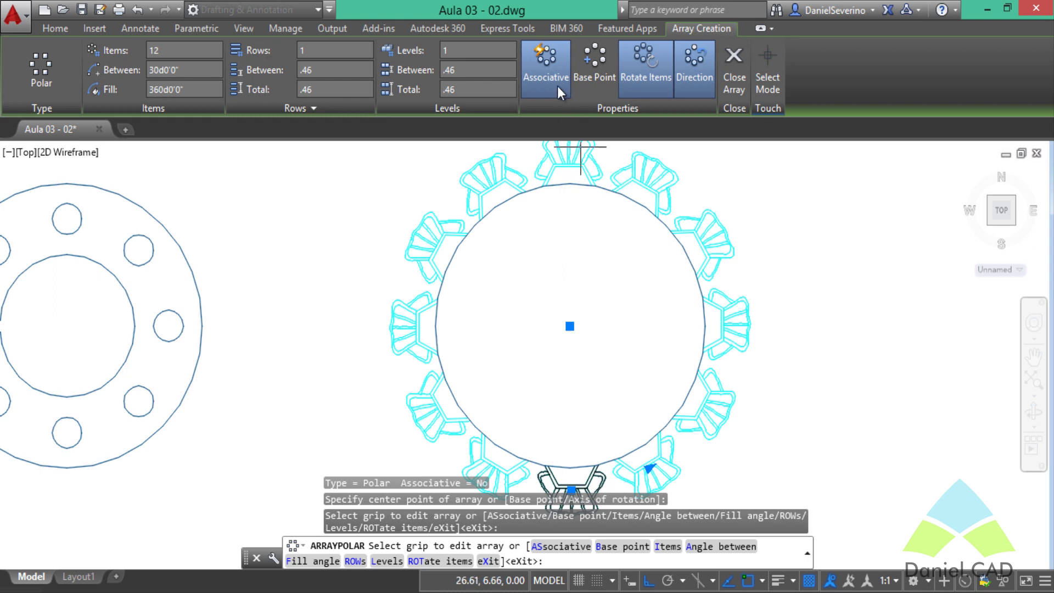
pyautogui.scroll(-5, 796, 302)
pyautogui.moveTo(801, 301); pyautogui.dragTo(686, 297, button='middle')
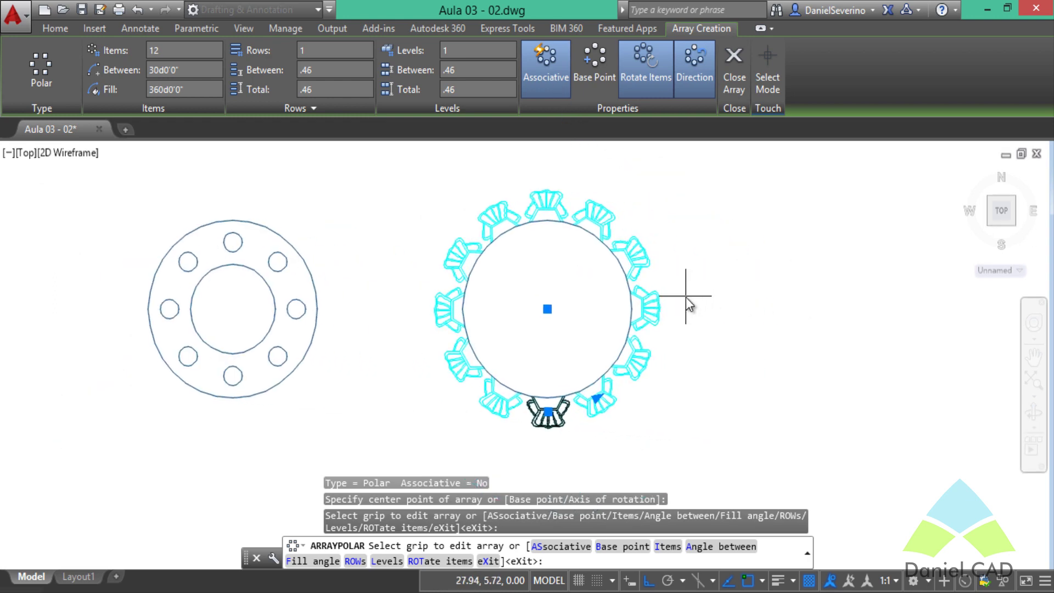
pyautogui.press('Return')
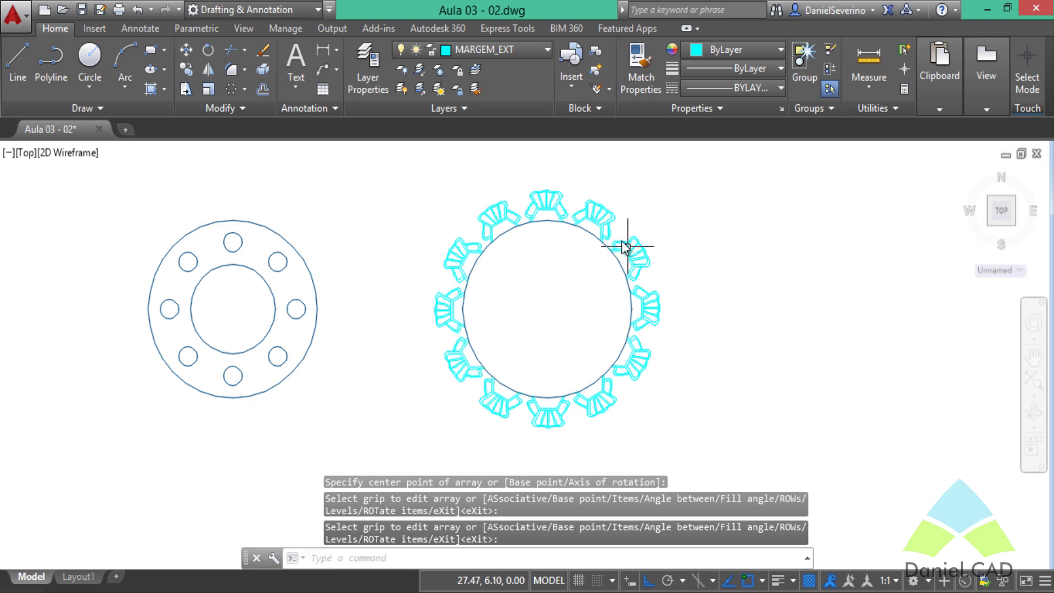
# Edit the chair polar array to 8 items so eight chairs ring the table.
pyautogui.click(640, 244)
pyautogui.click(182, 50)
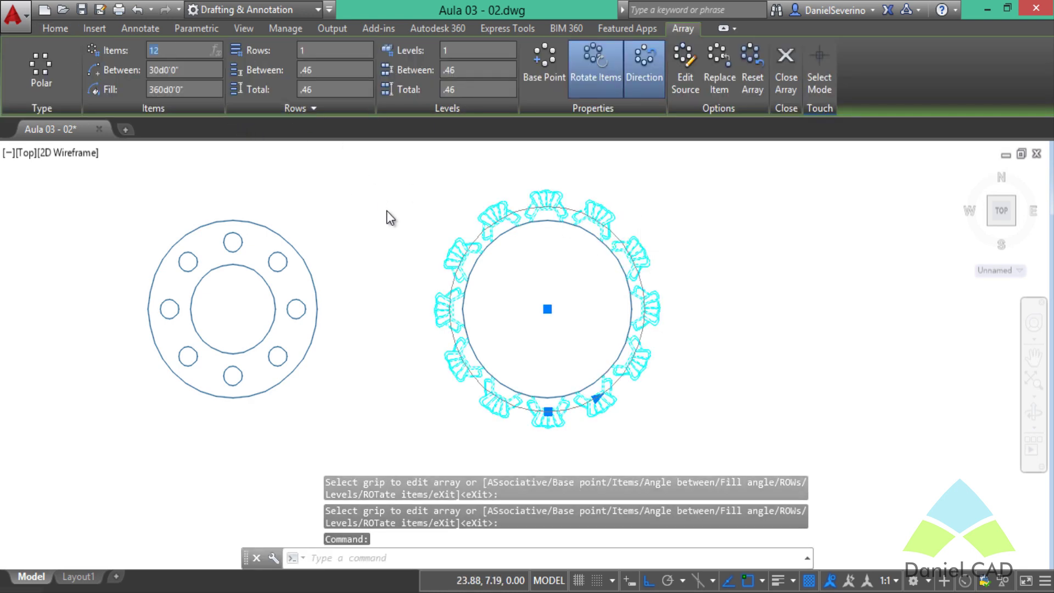
pyautogui.write('8')
pyautogui.press('Return')
pyautogui.press('Escape')
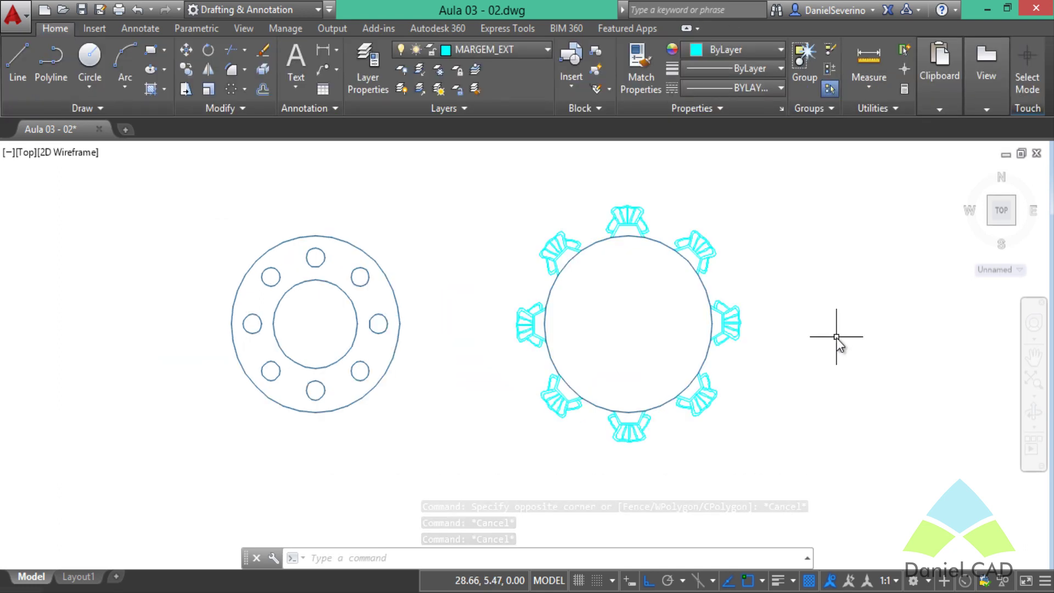
pyautogui.scroll(2, 837, 340)
pyautogui.moveTo(765, 357)
pyautogui.mouseDown(button='middle')
pyautogui.moveTo(795, 359)
pyautogui.moveTo(794, 350)
pyautogui.mouseUp(button='middle')
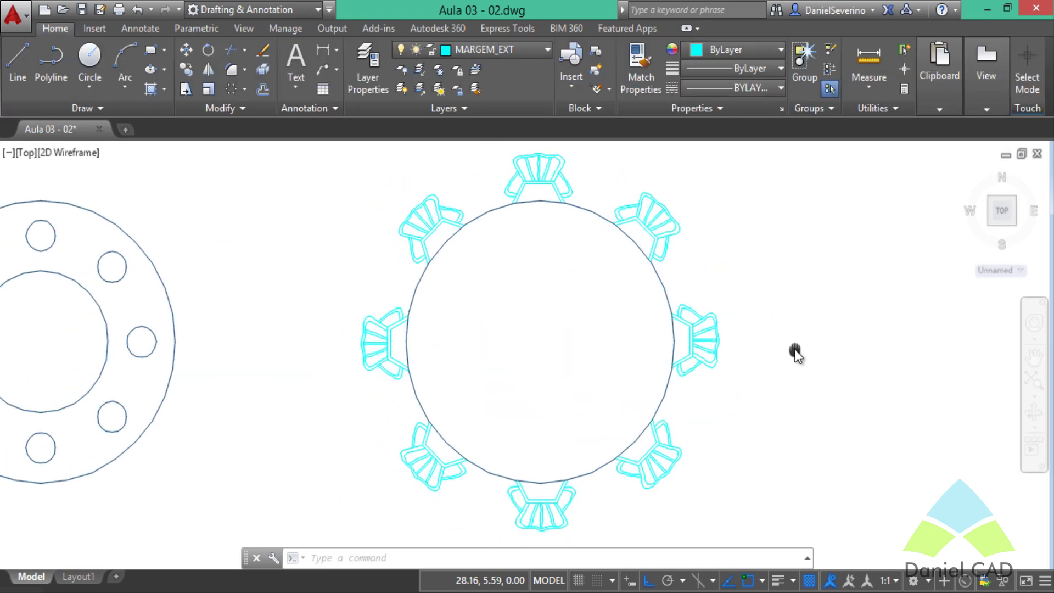